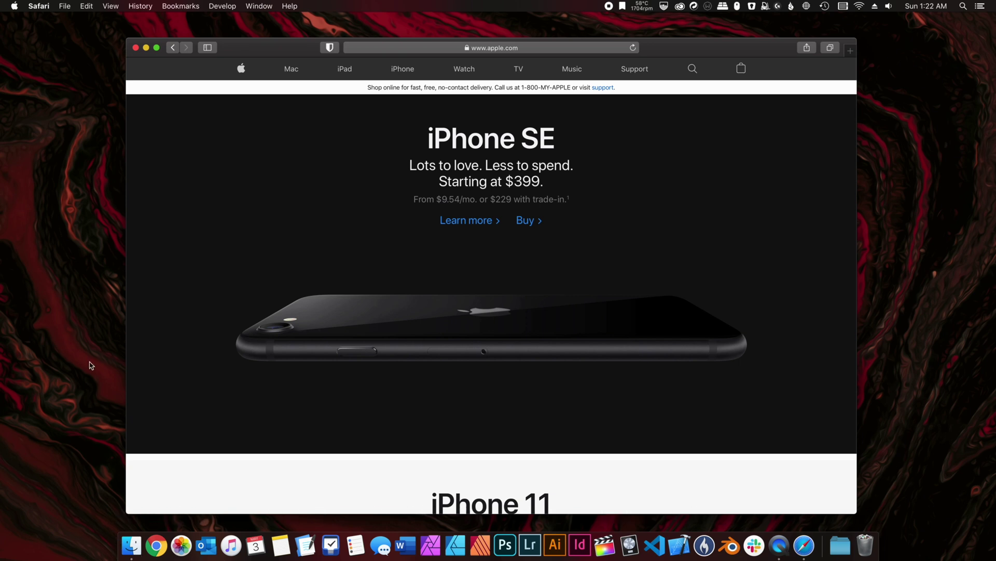
Nudge the apple.com Safari window up and right, then narrow it from its right edge
mouse_move(252, 53)
left_mouse_down()
mouse_move(267, 53)
mouse_move(260, 77)
mouse_move(259, 47)
left_mouse_up()
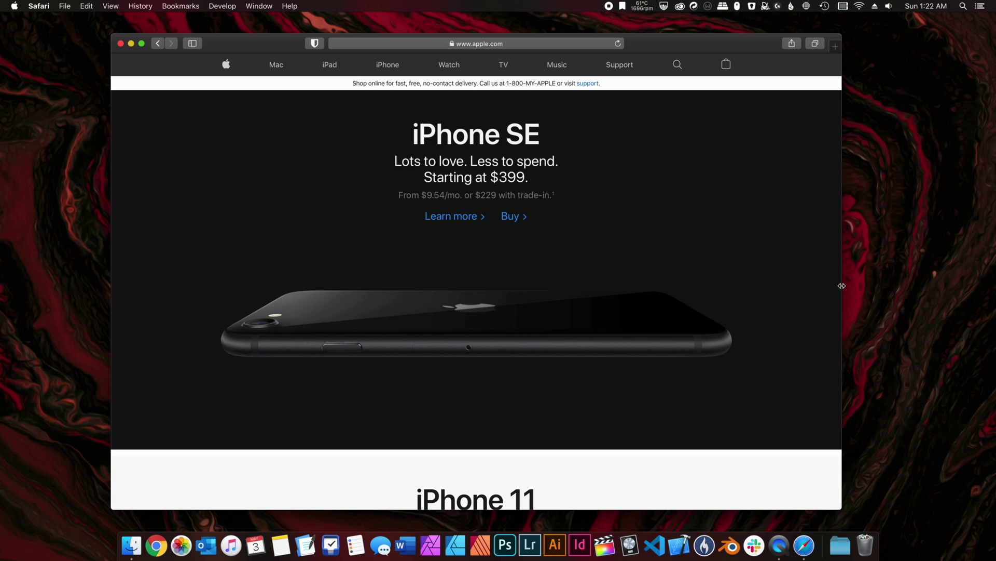
left_click_drag(842, 286, 794, 306)
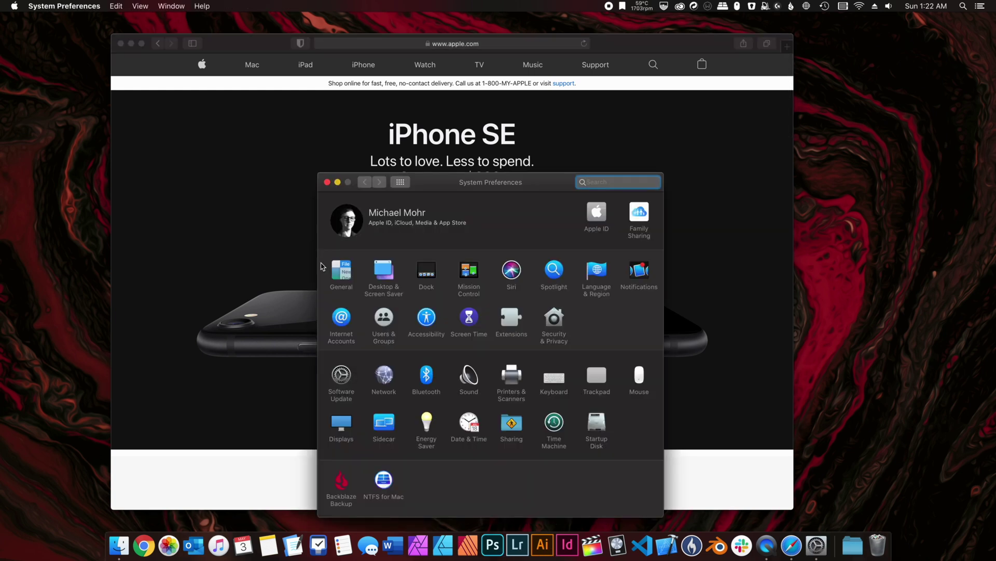
Shrink the Dock slightly with the Dock Size slider, then zoom Safari to fill the screen
left_click(427, 271)
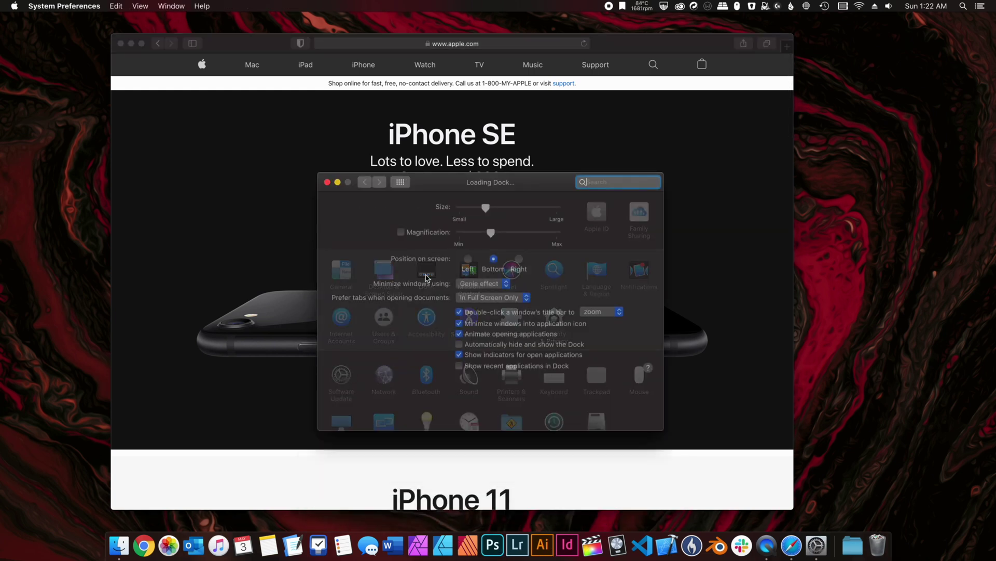
mouse_move(482, 213)
left_mouse_down()
mouse_move(466, 216)
mouse_move(475, 221)
left_mouse_up()
double_click(626, 45)
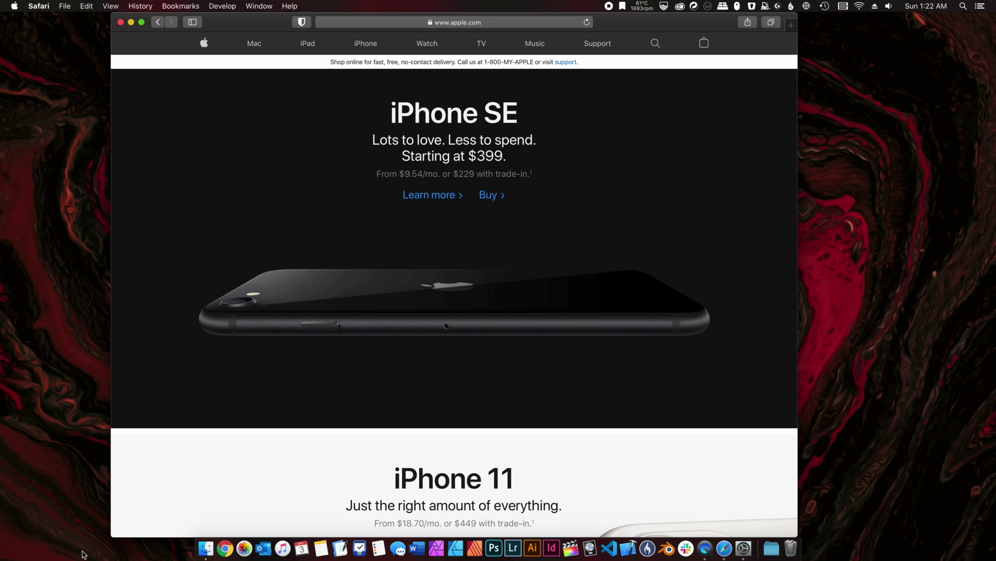
Widen then narrow Safari from the left edge, shrink it from the top-left corner, and move it up-left
left_click_drag(108, 527, 1, 526)
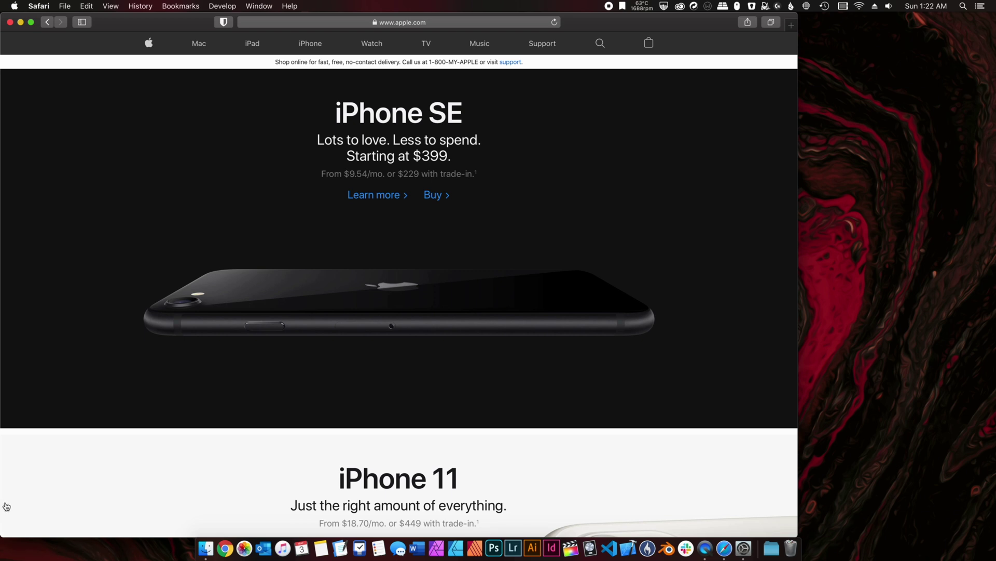
left_click_drag(1, 500, 139, 502)
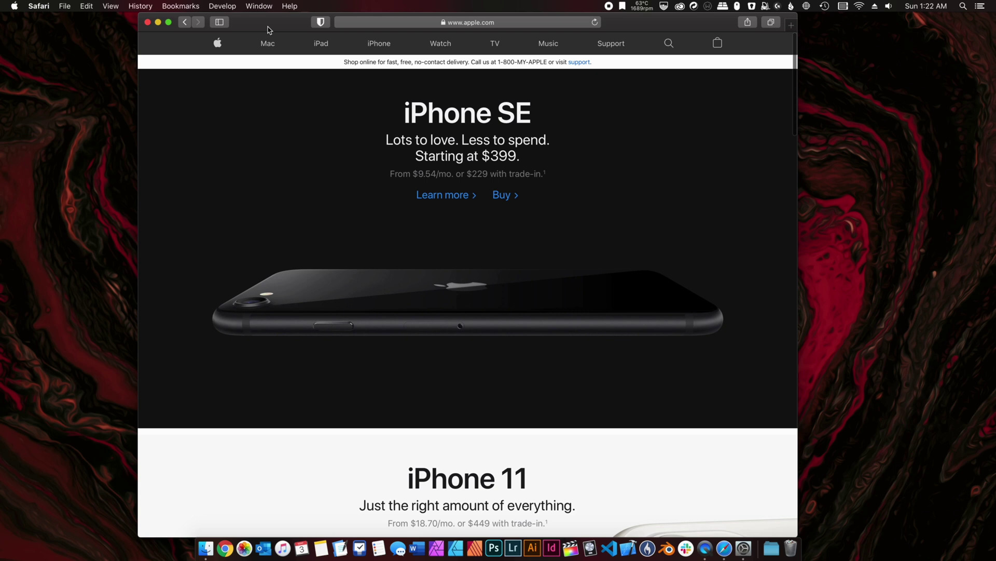
left_click_drag(141, 17, 182, 50)
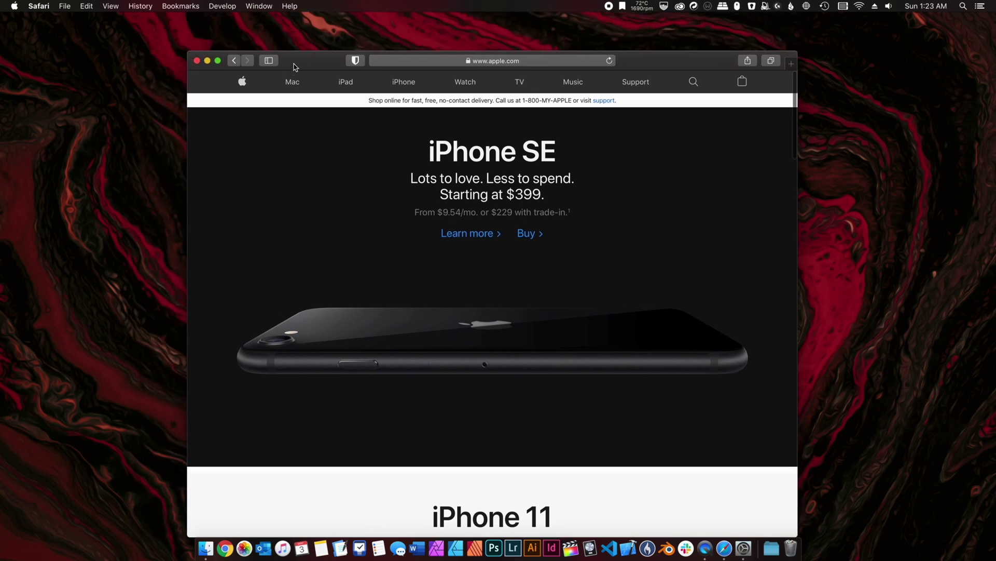
left_click_drag(261, 32, 252, 34)
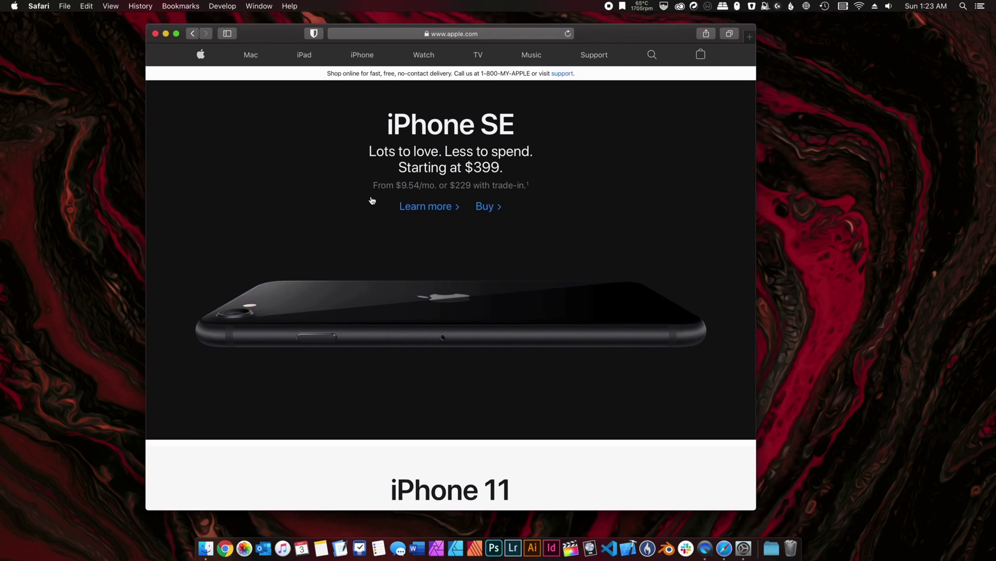
In Dock settings, toggle auto-hide on and off, set Position on screen to Left, then zoom Safari
left_click(744, 549)
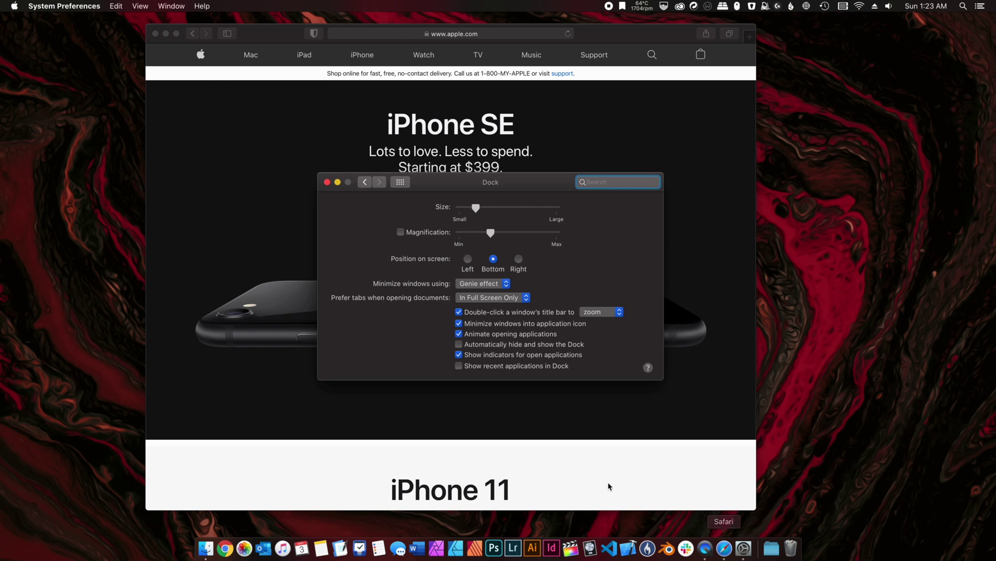
left_click(459, 344)
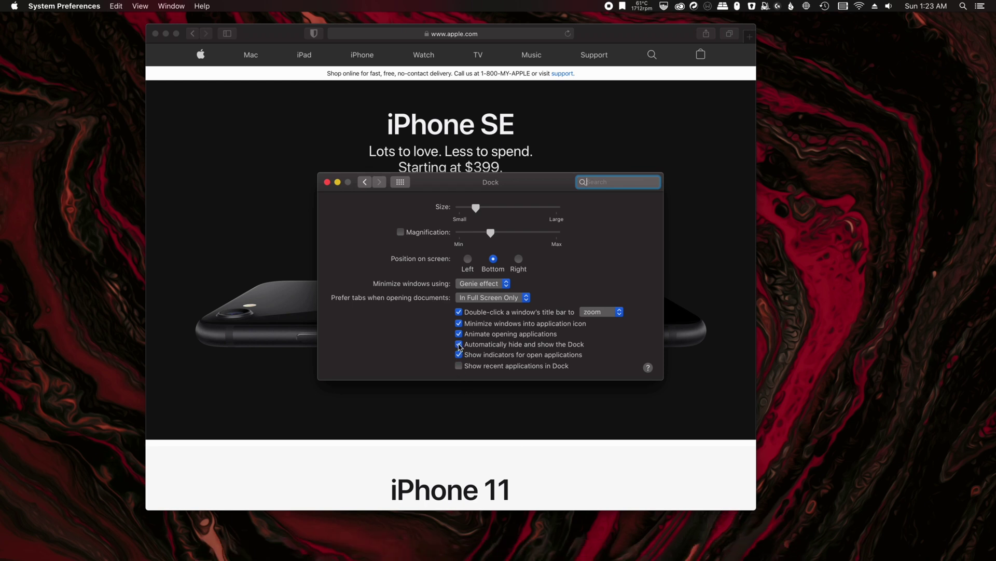
left_click(459, 344)
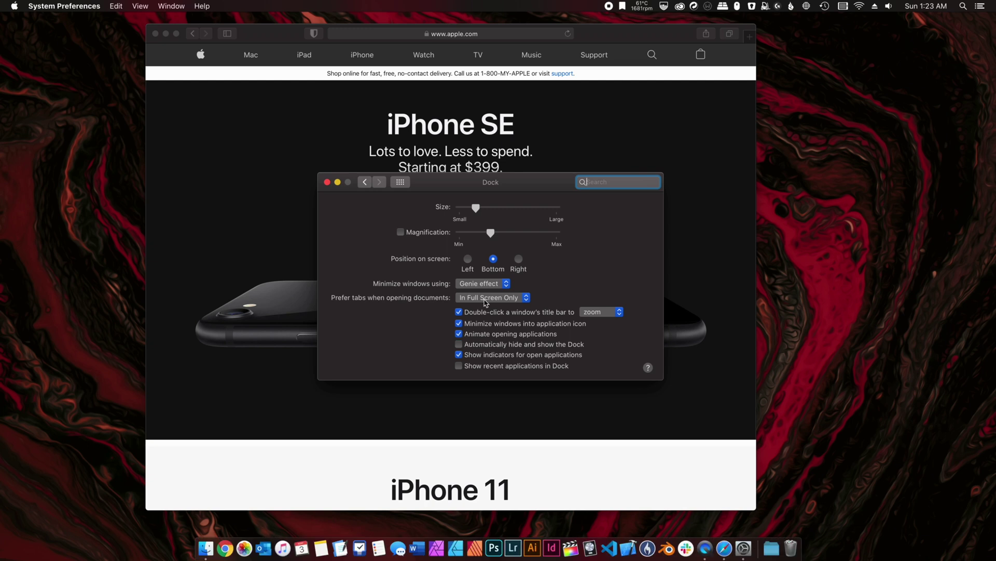
left_click(468, 263)
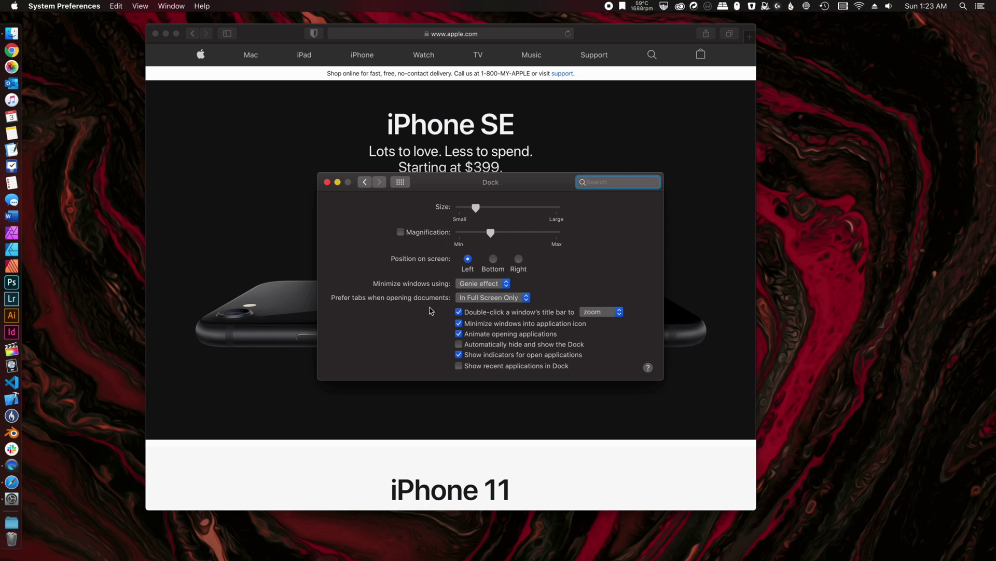
double_click(281, 33)
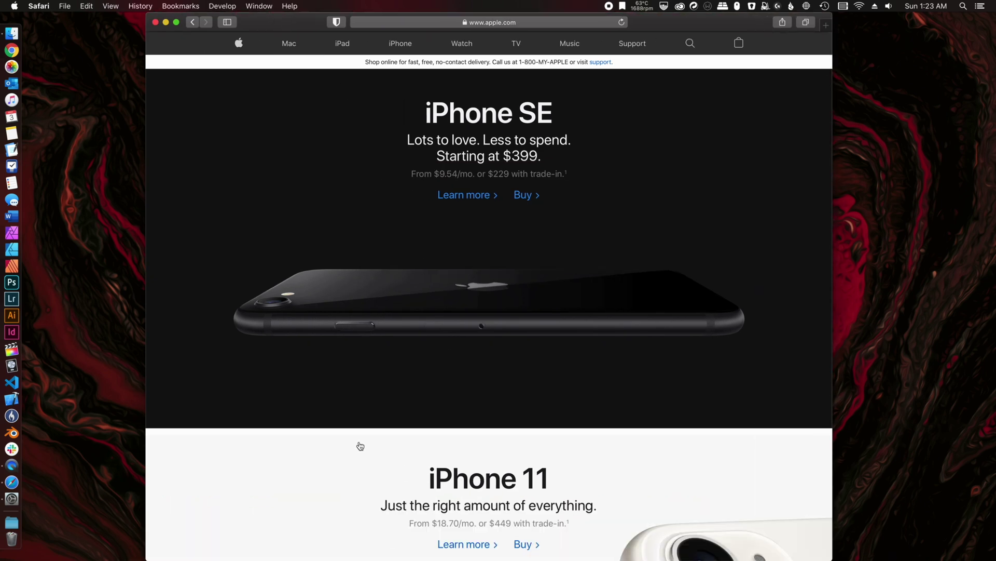
Shrink Safari with Ctrl+Alt+Backspace and turn on 'Automatically hide and show the Dock' for the left Dock
key("ctrl+alt+BackSpace")
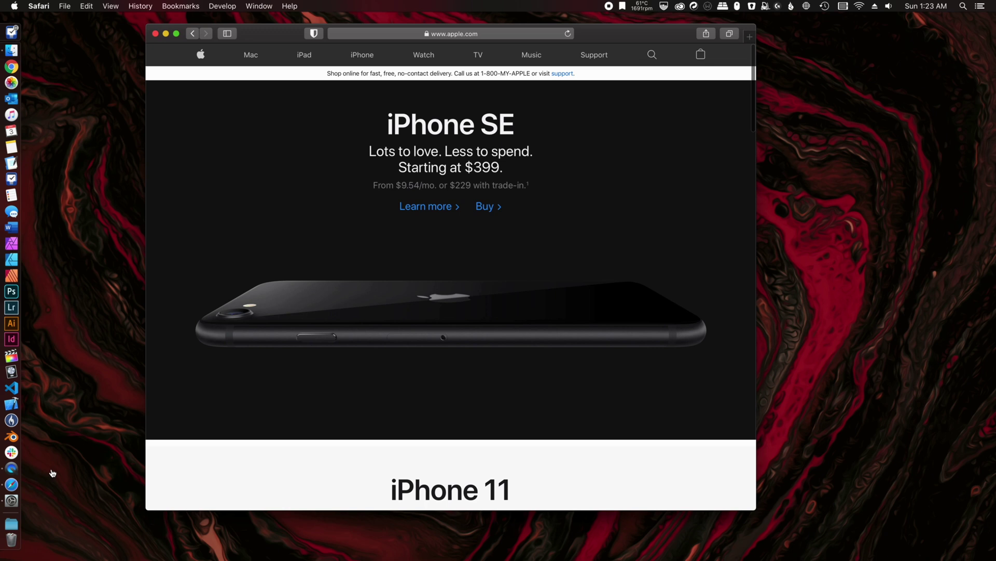
left_click(13, 499)
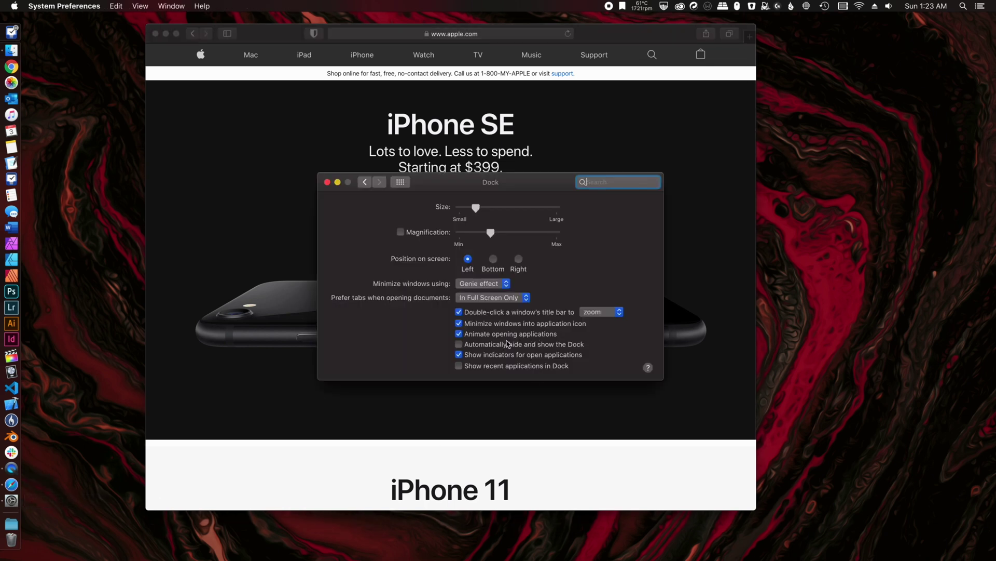
left_click(460, 345)
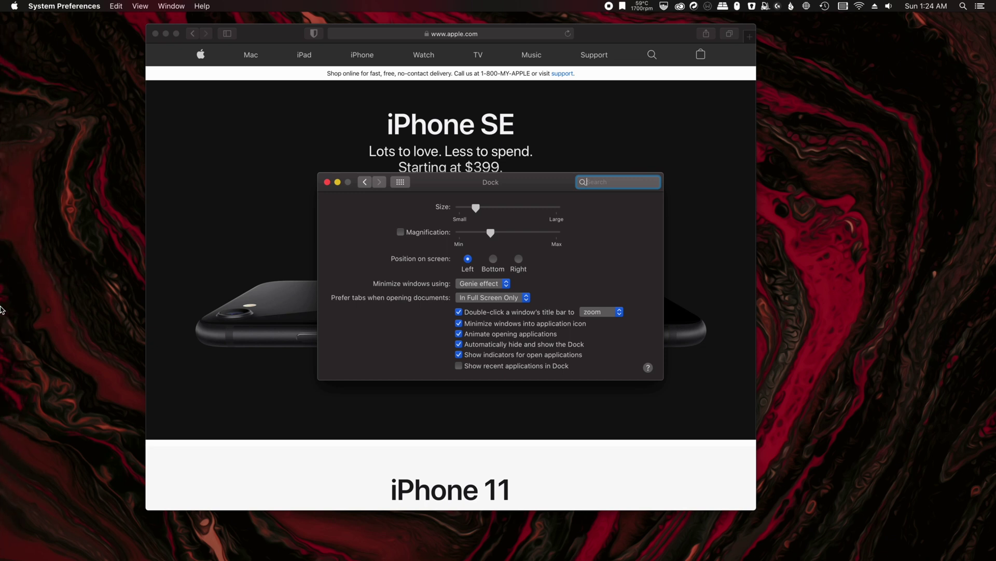
mouse_move(1, 304)
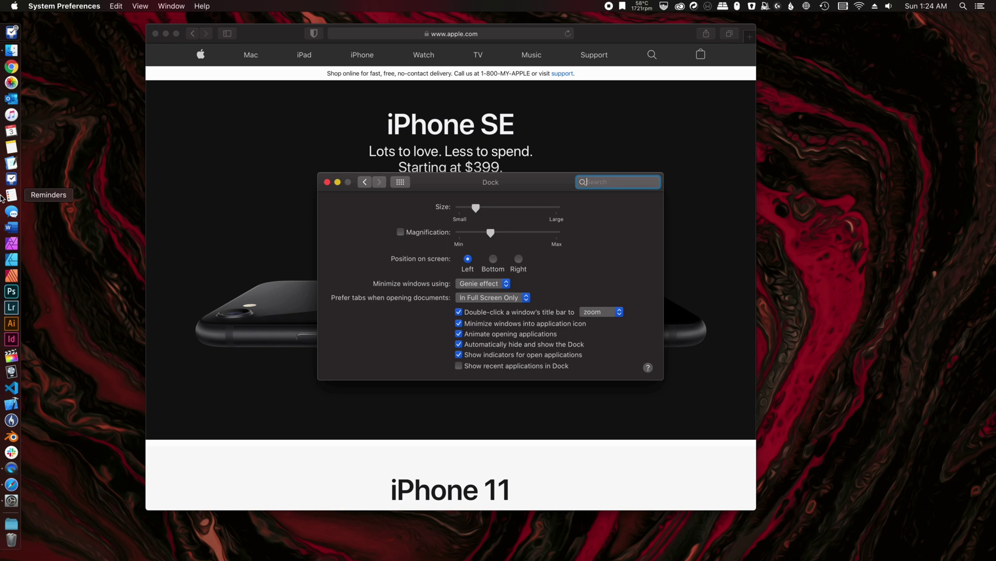
Launch Terminal from Spotlight by searching 'termi' and move its window left
key("super+space")
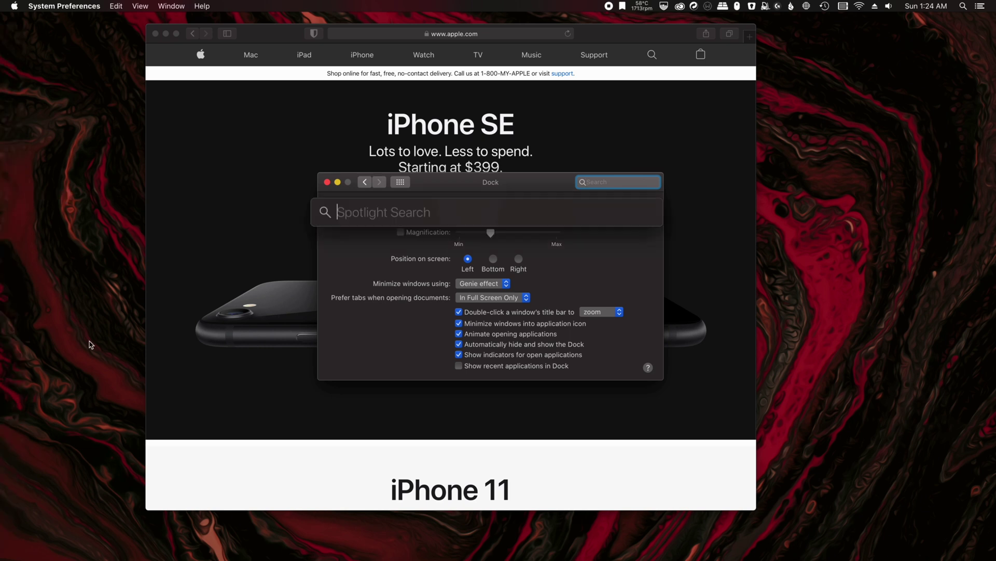
type("termi")
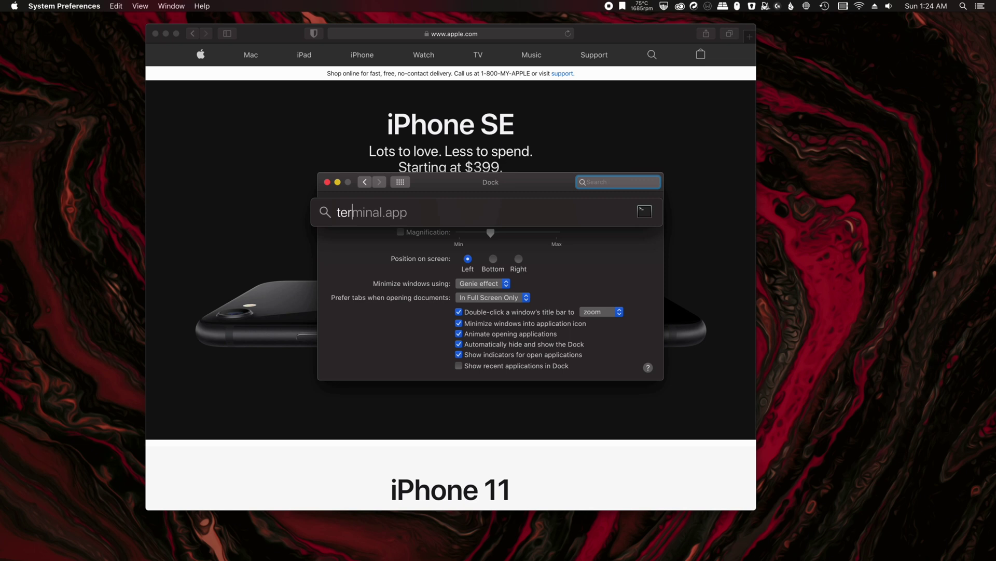
key("Return")
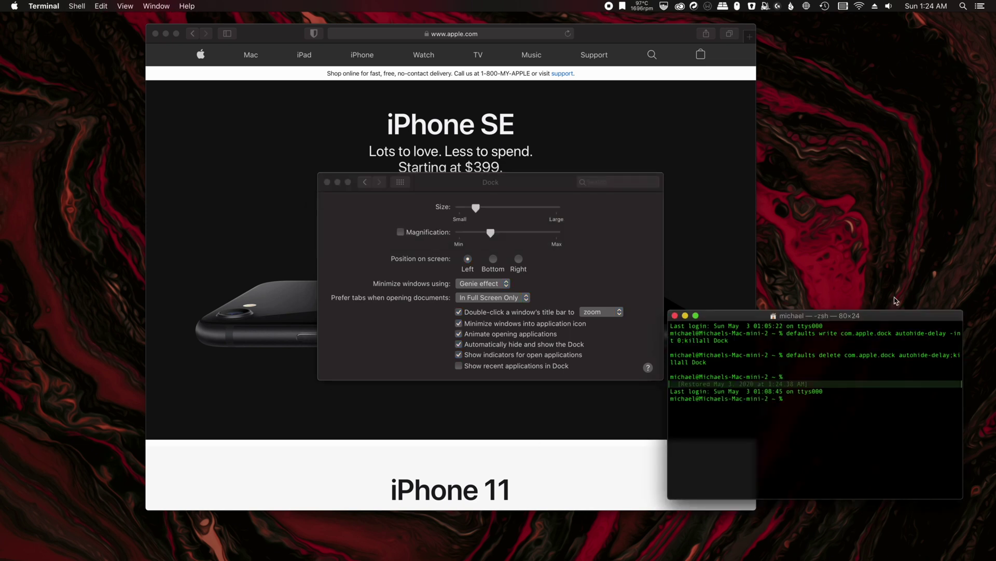
left_click_drag(899, 316, 669, 319)
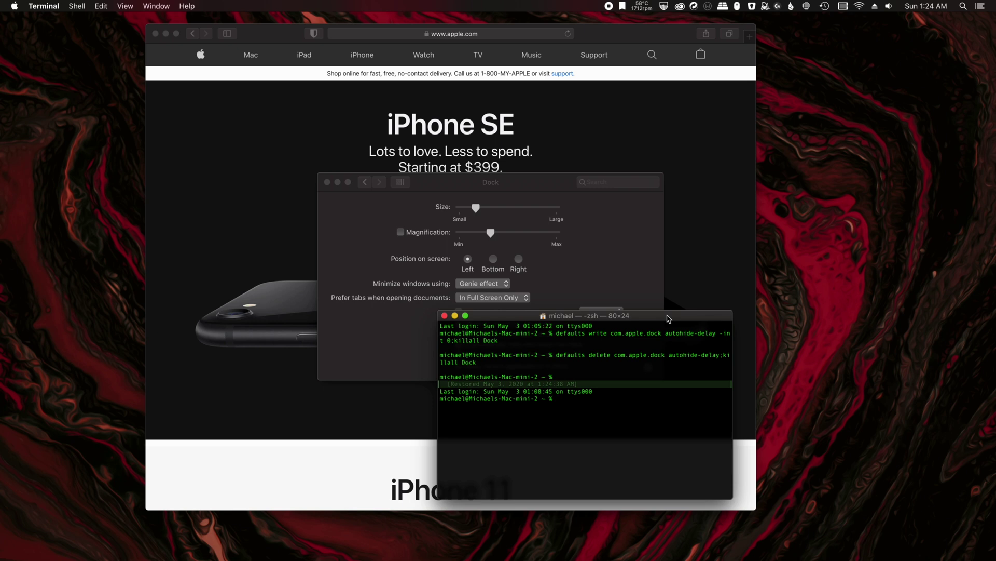
Run 'defaults write com.apple.dock autohide-delay -int 0;killall Dock' in Terminal
type("defaults write com.apple.dock autohide-delay -int 0;killall Dock")
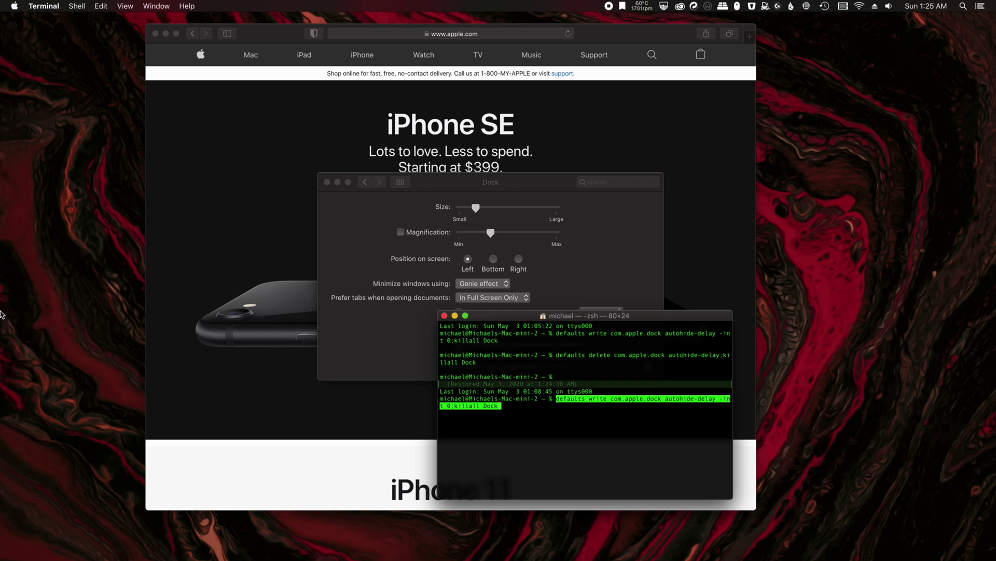
mouse_move(1, 331)
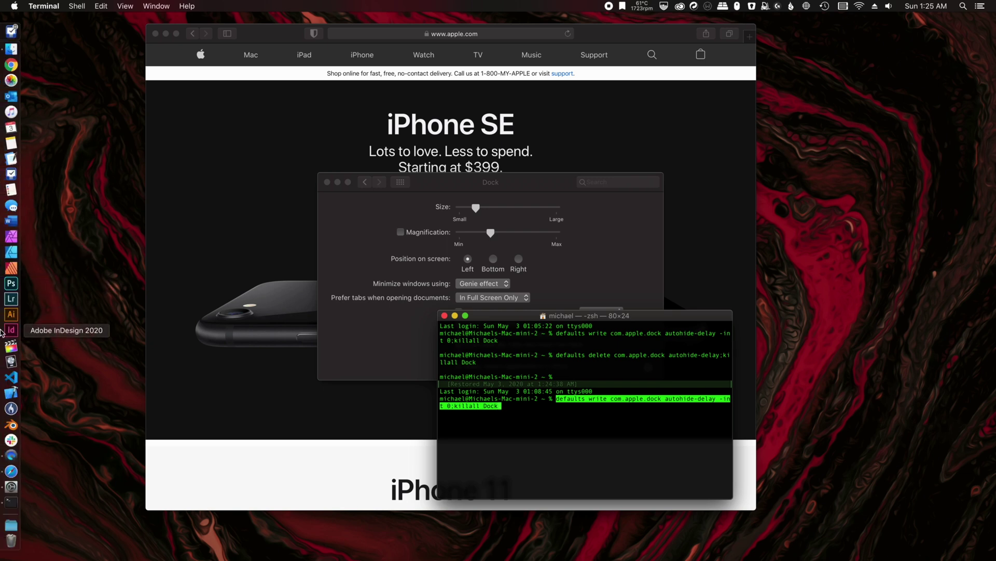
key("Return")
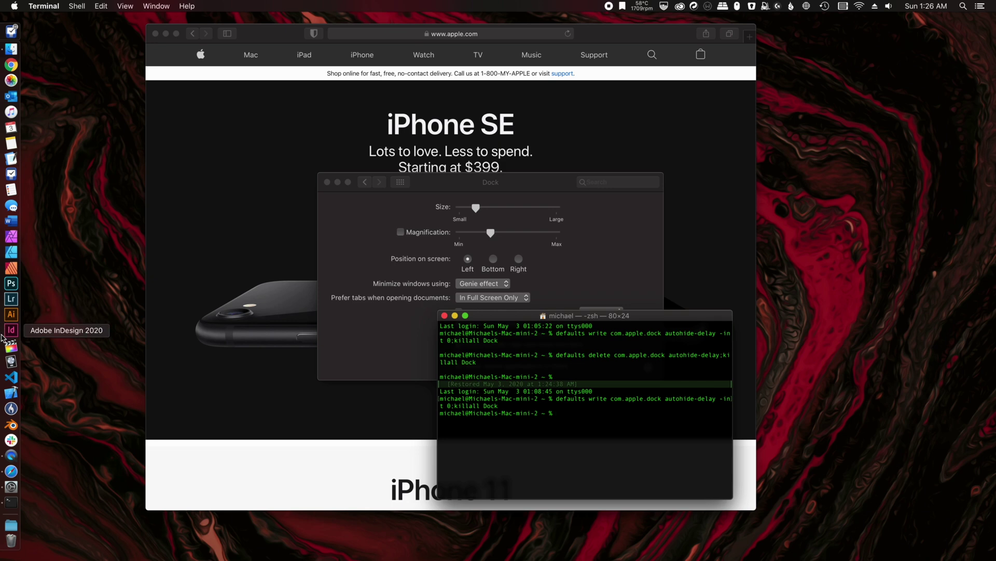
Run 'defaults write com.apple.dock autohide-time-modifier -int 0;killall Dock' and test the Dock at the left edge
type("defaults write com.apple.dock autohide-time-modifier -int 0;killall Dock")
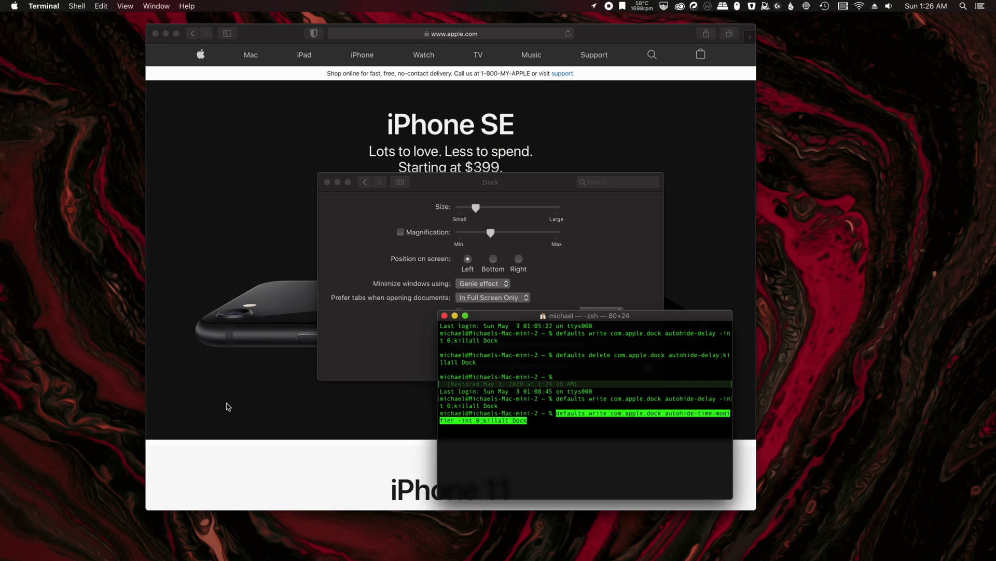
key("Return")
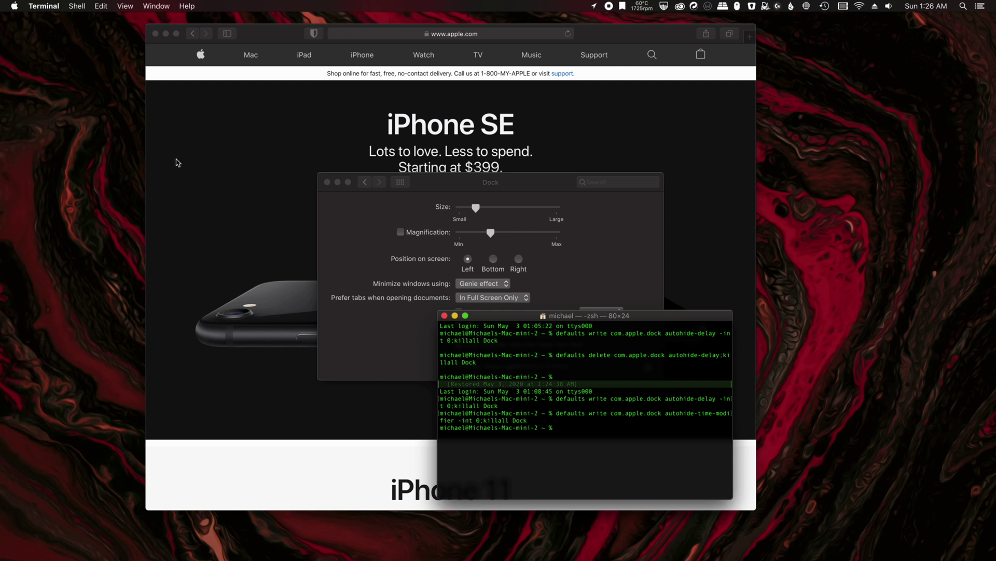
mouse_move(2, 302)
mouse_move(2, 376)
Close Terminal, enable 'Automatically hide and show the menu bar' in General, and move that window right
mouse_move(1, 165)
mouse_move(2, 315)
left_click(445, 316)
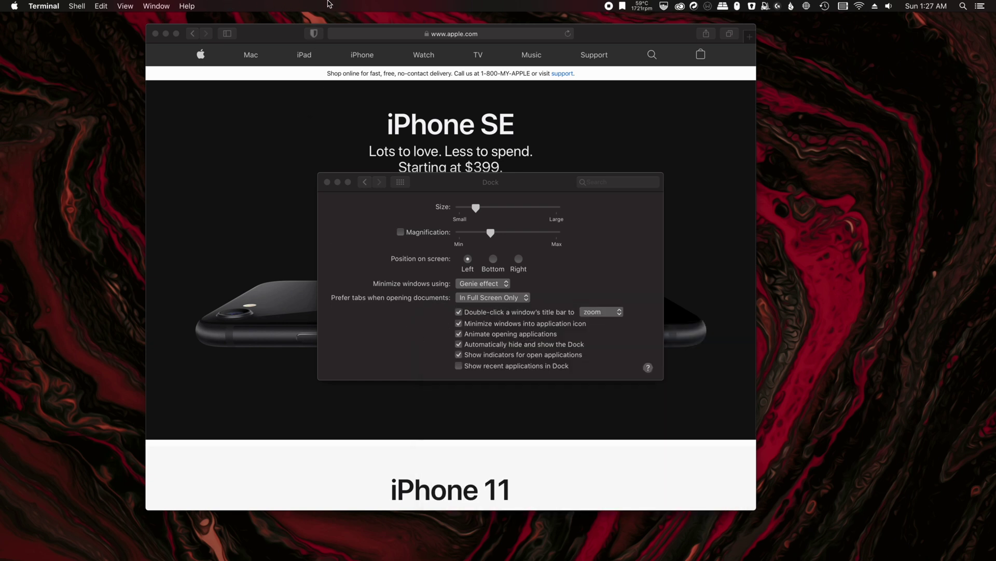
left_click(403, 183)
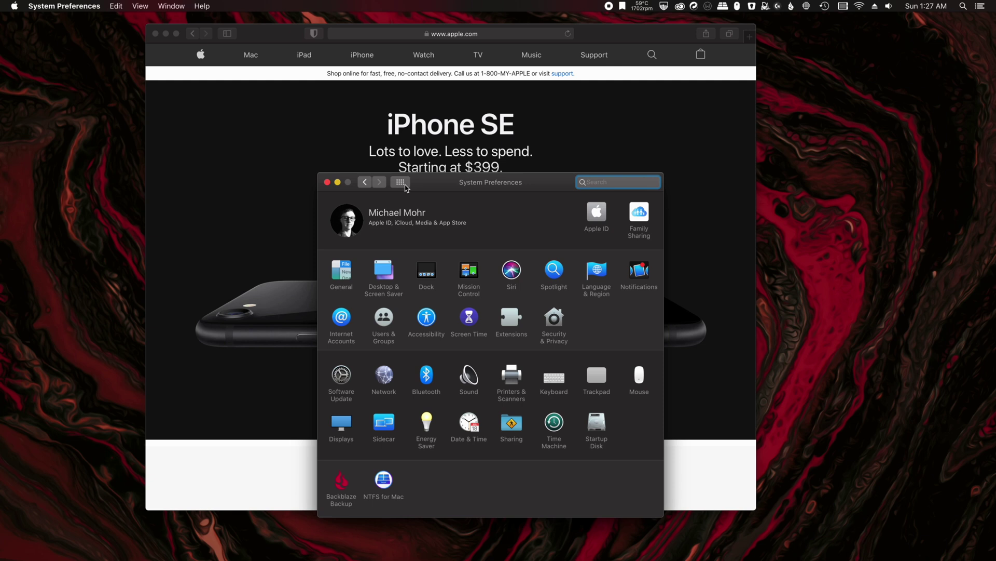
left_click(341, 275)
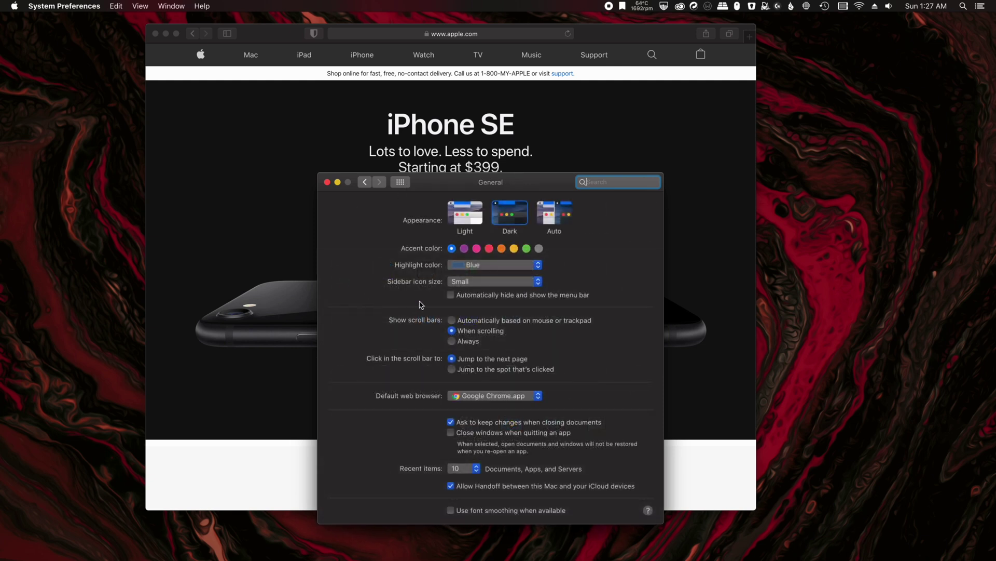
left_click(450, 295)
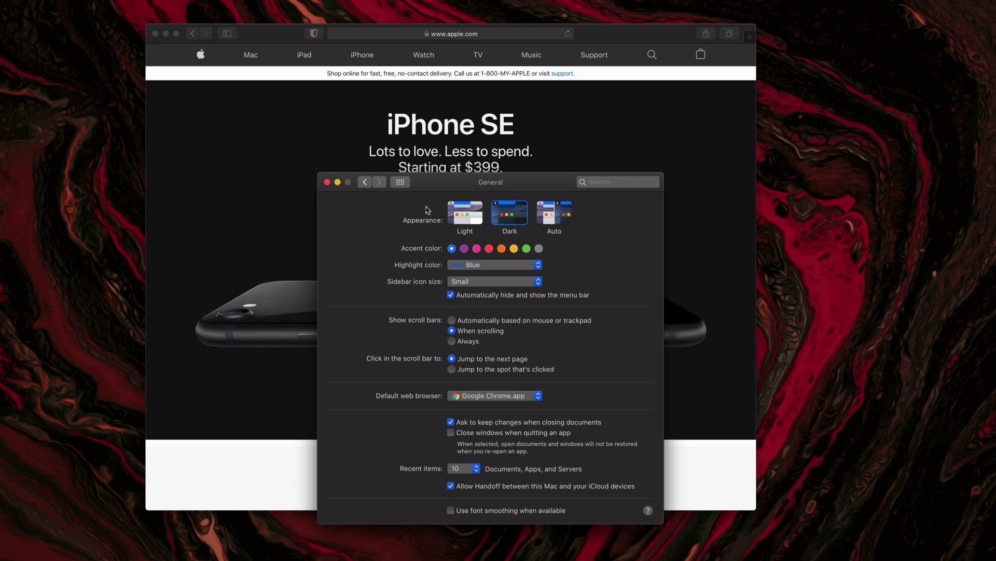
left_click(426, 183)
left_click_drag(426, 182, 620, 172)
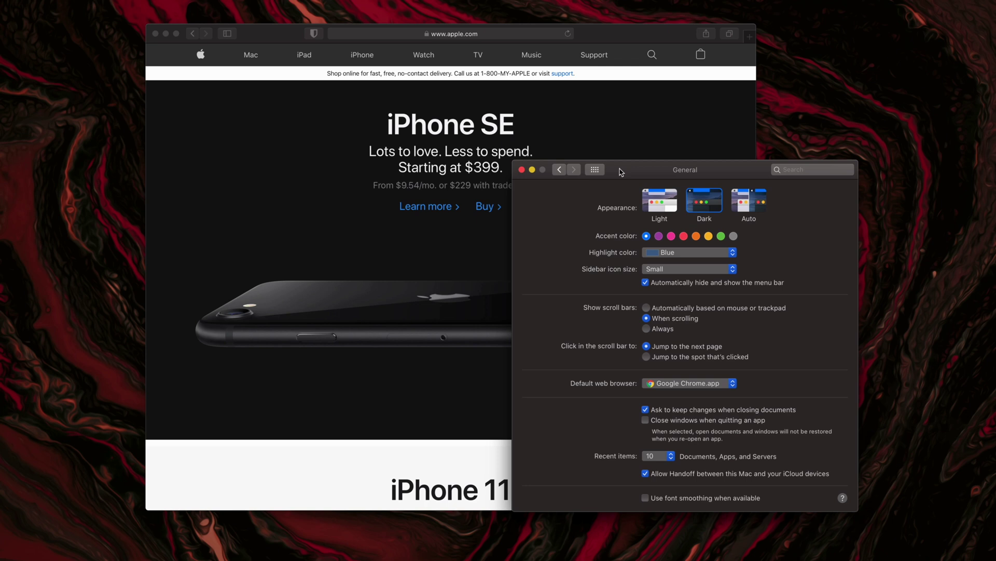
Move, zoom, shrink and reposition the Safari window until the General settings window shows behind it
left_click_drag(621, 171, 618, 202)
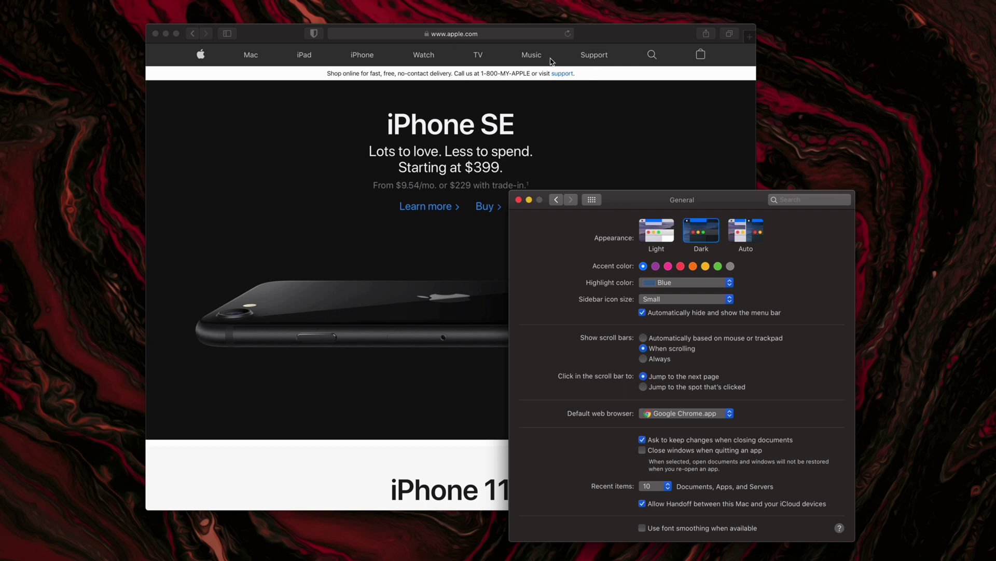
left_click_drag(606, 34, 534, 40)
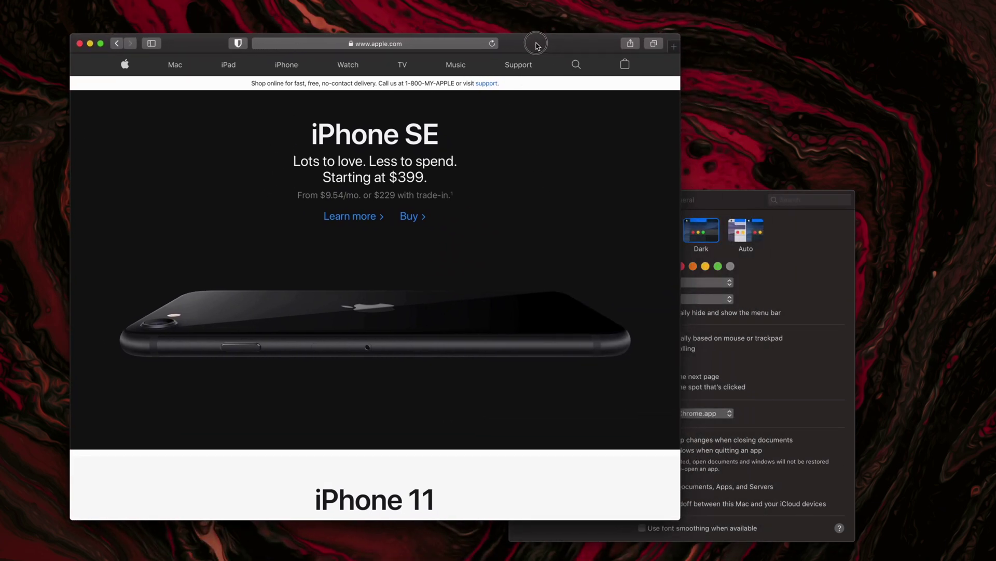
double_click(535, 41)
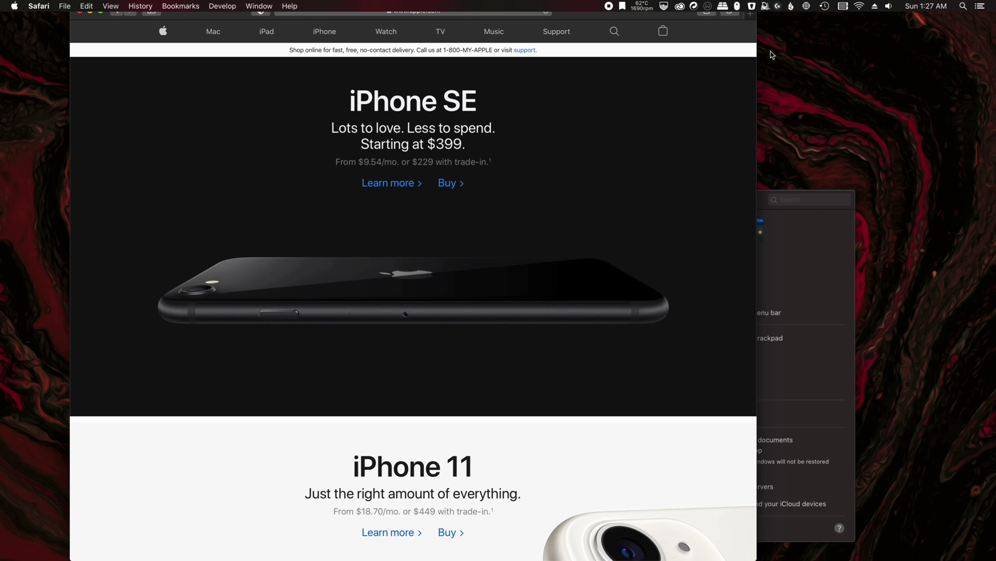
left_click_drag(756, 4, 708, 79)
left_click_drag(591, 94, 637, 52)
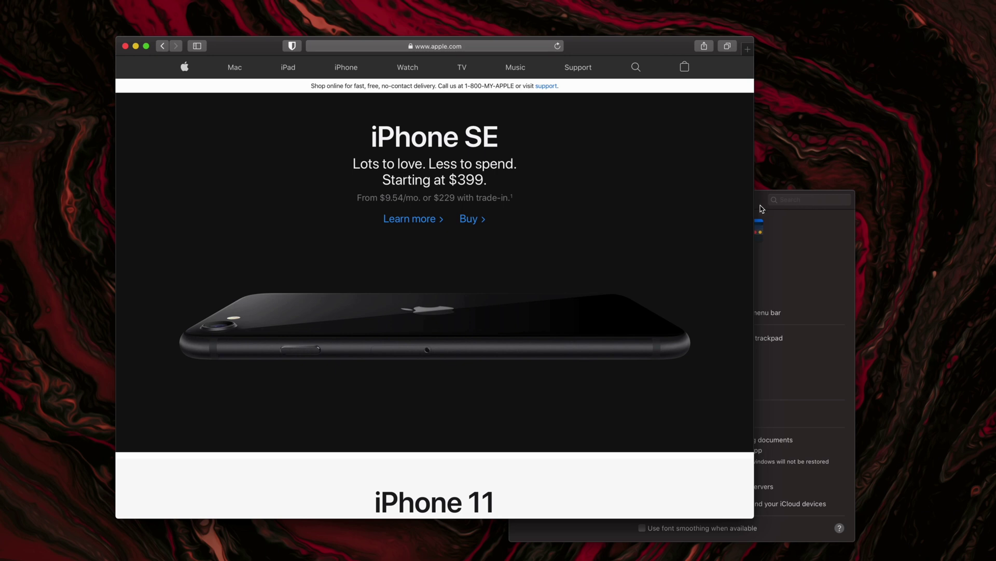
left_click_drag(630, 49, 768, 77)
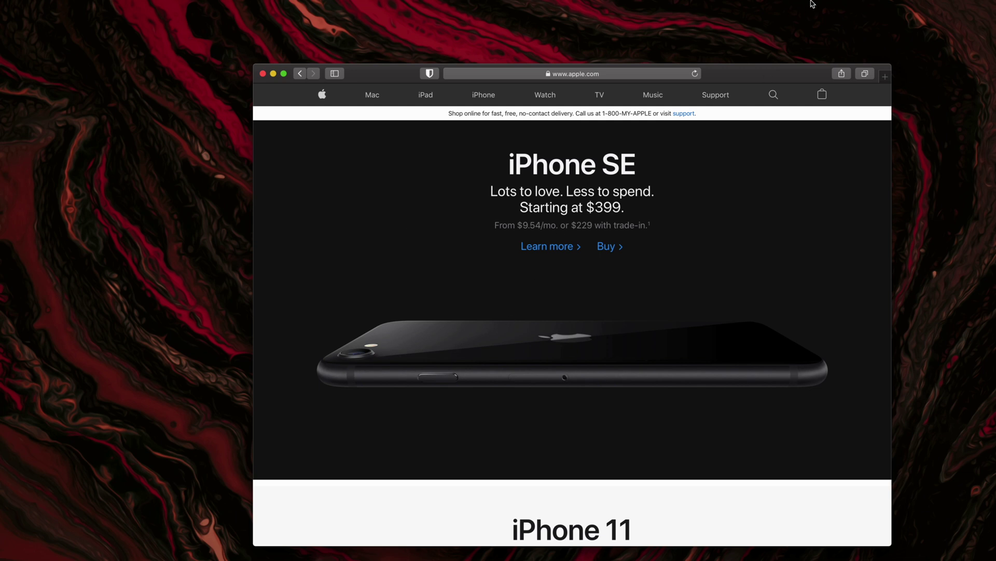
mouse_move(813, 3)
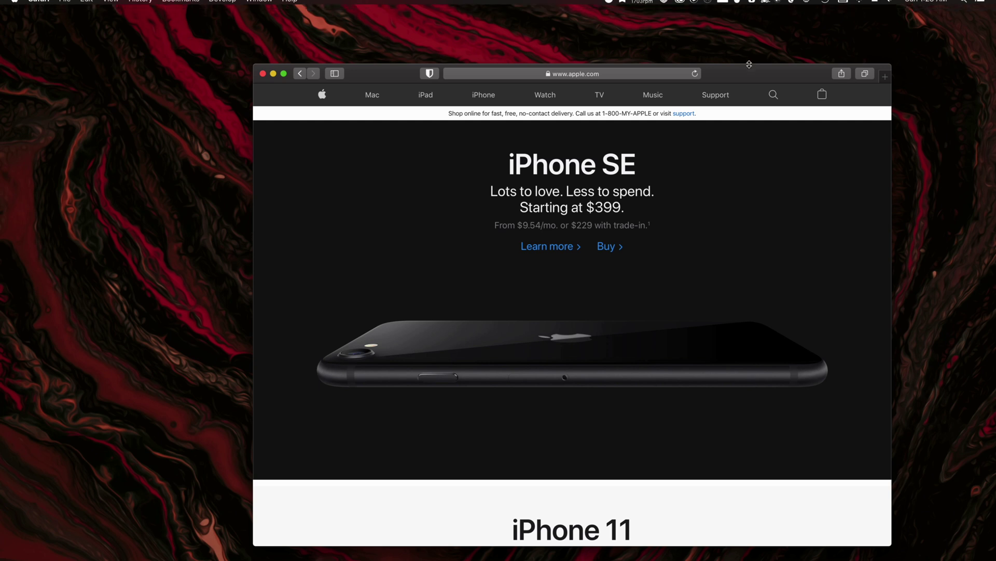
left_click_drag(753, 73, 637, 60)
Bring System Preferences forward, move it left, and open the Mission Control pane from Show All
left_click(829, 236)
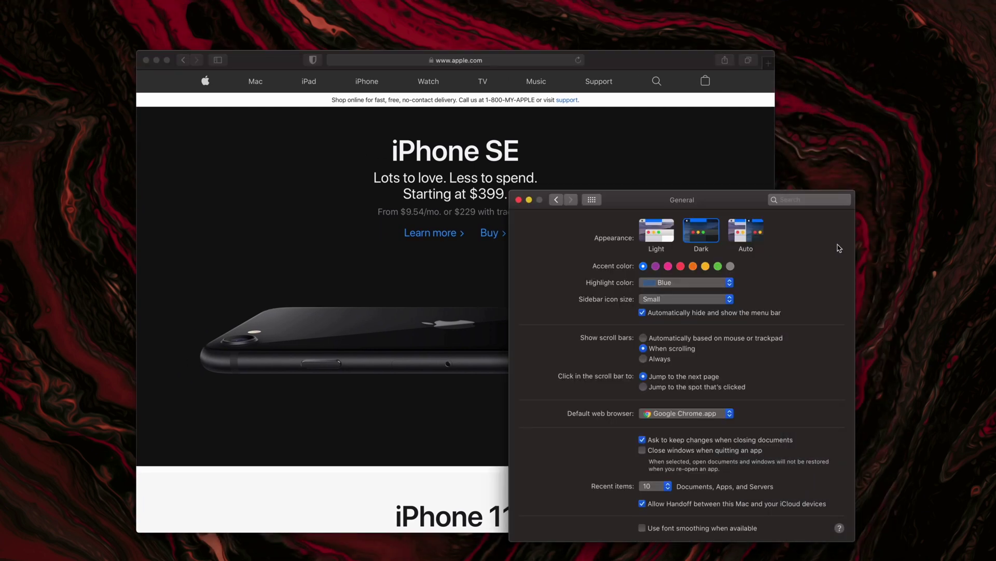
left_click_drag(638, 199, 459, 199)
left_click(414, 202)
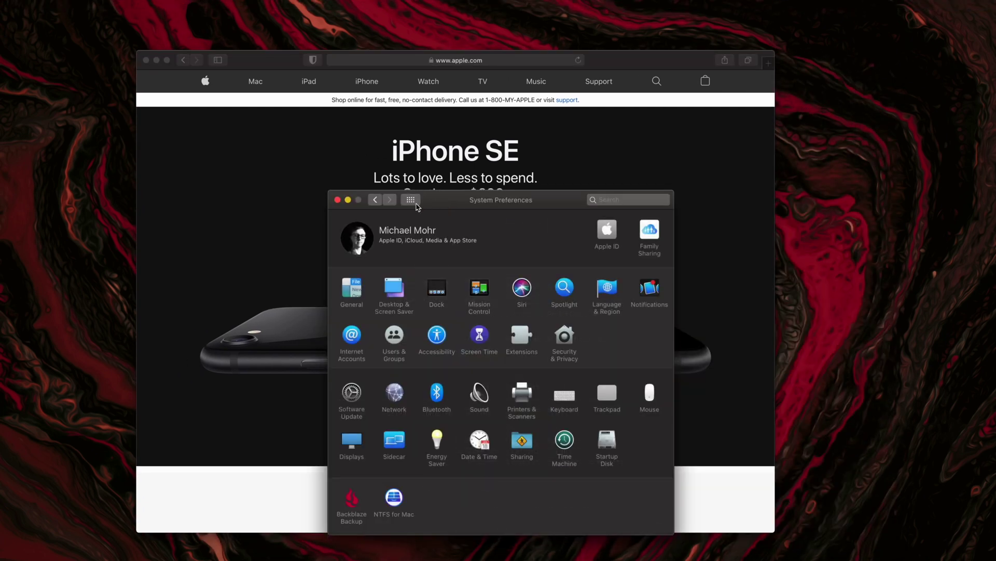
left_click(480, 290)
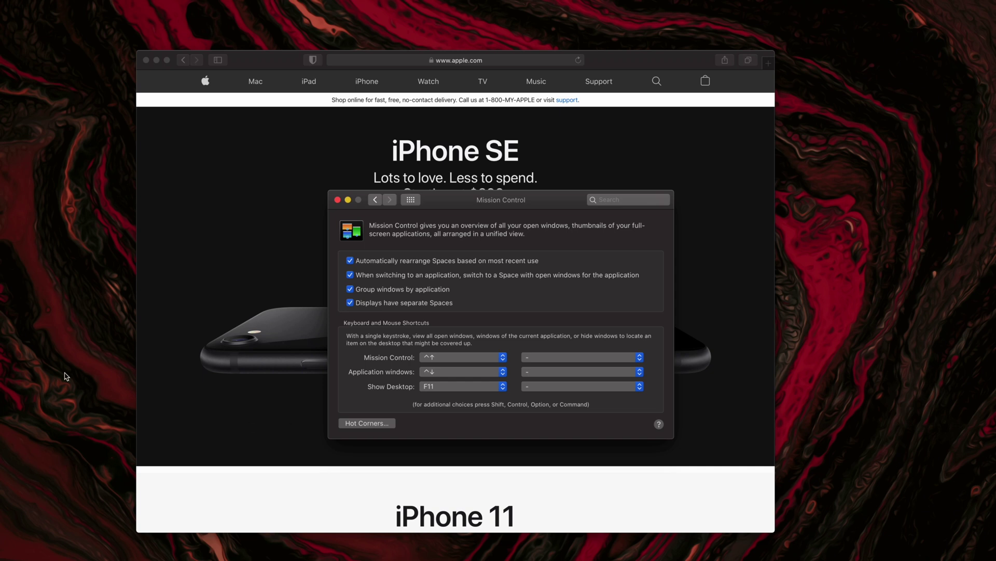
Trigger Launchpad from the bottom-left hot corner, page through it, and close it
mouse_move(6, 413)
mouse_move(4, 556)
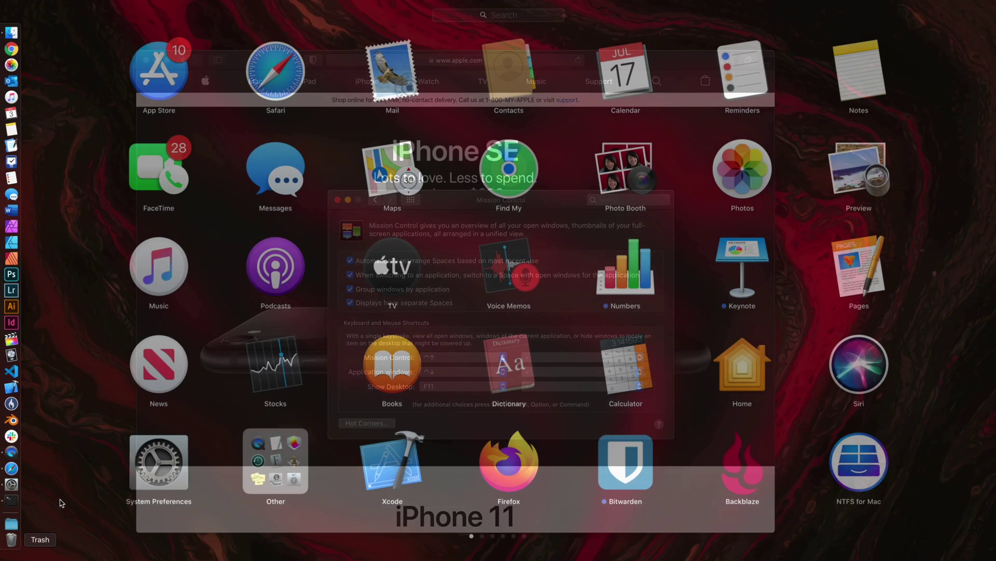
scroll(832, 383, "right", 5)
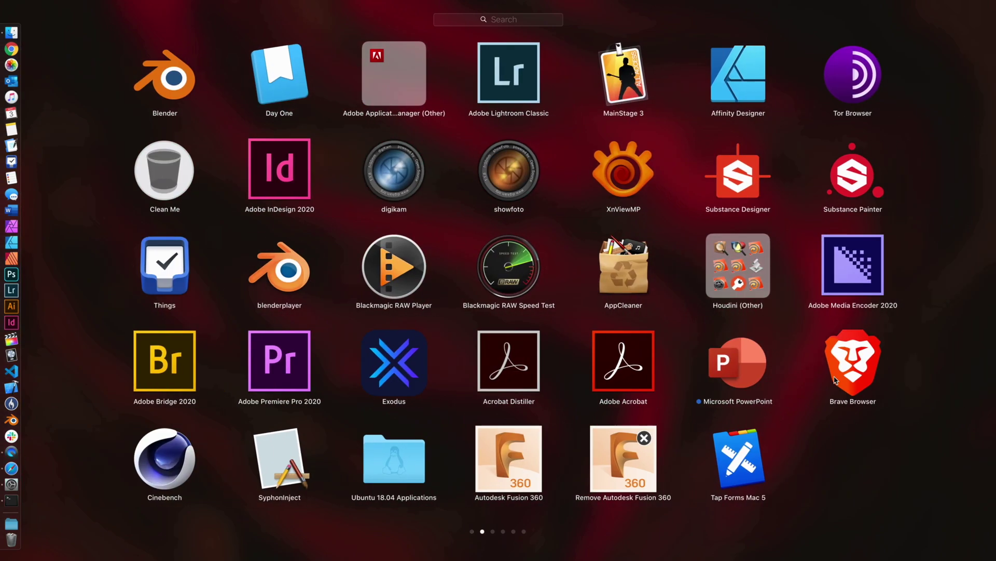
scroll(832, 383, "left", 5)
scroll(832, 383, "right", 3)
scroll(832, 383, "left", 3)
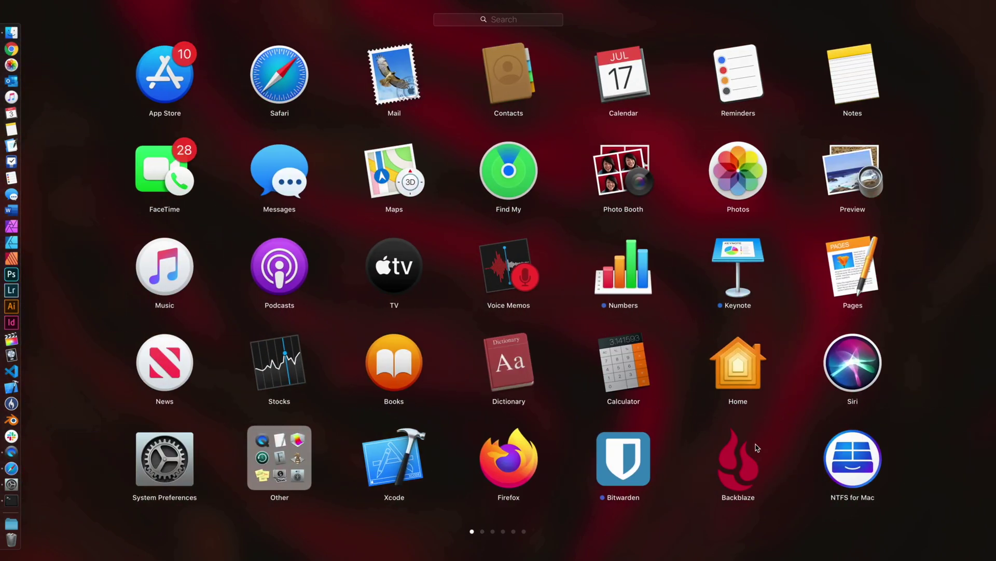
left_click(630, 533)
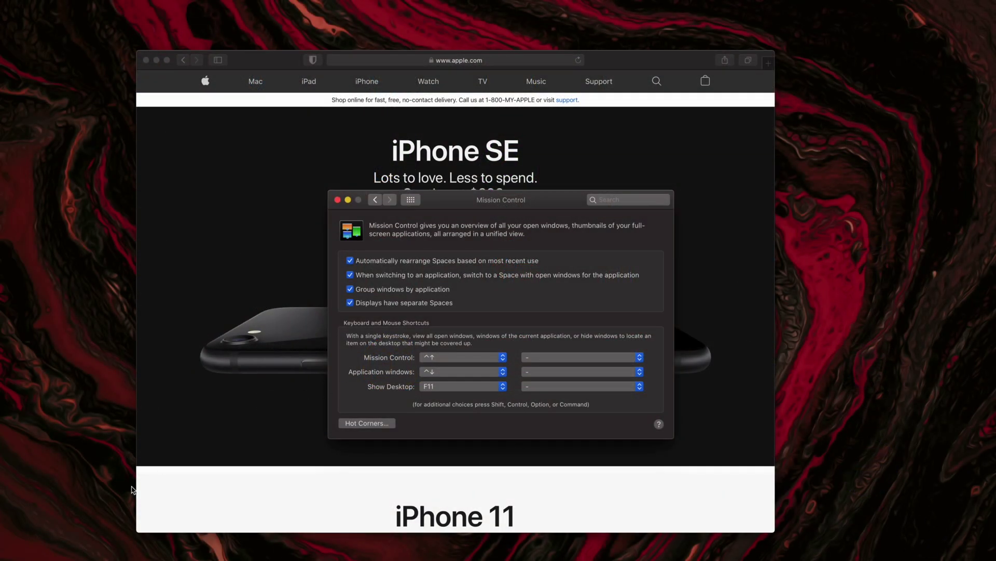
mouse_move(7, 555)
left_click(106, 535)
Open Launchpad with the F4 key, page through the apps, and close it
key("F4")
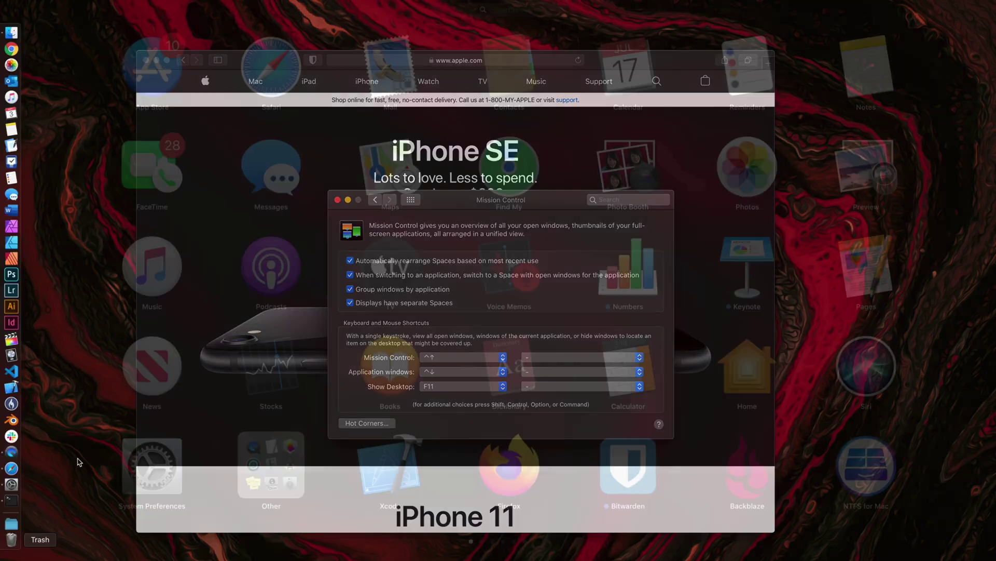
scroll(429, 278, "right", 2)
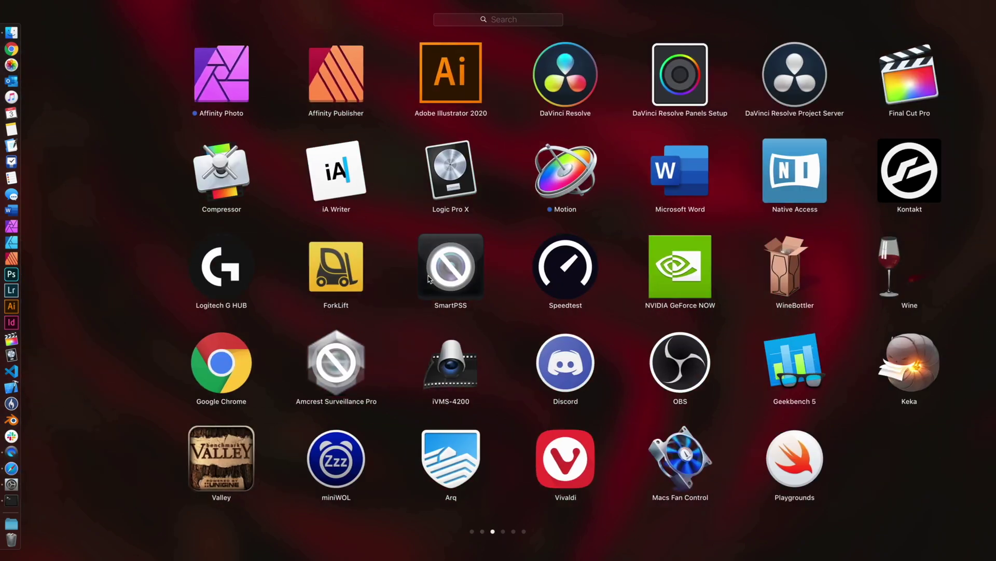
scroll(429, 279, "left", 1)
scroll(430, 279, "left", 1)
left_click(239, 532)
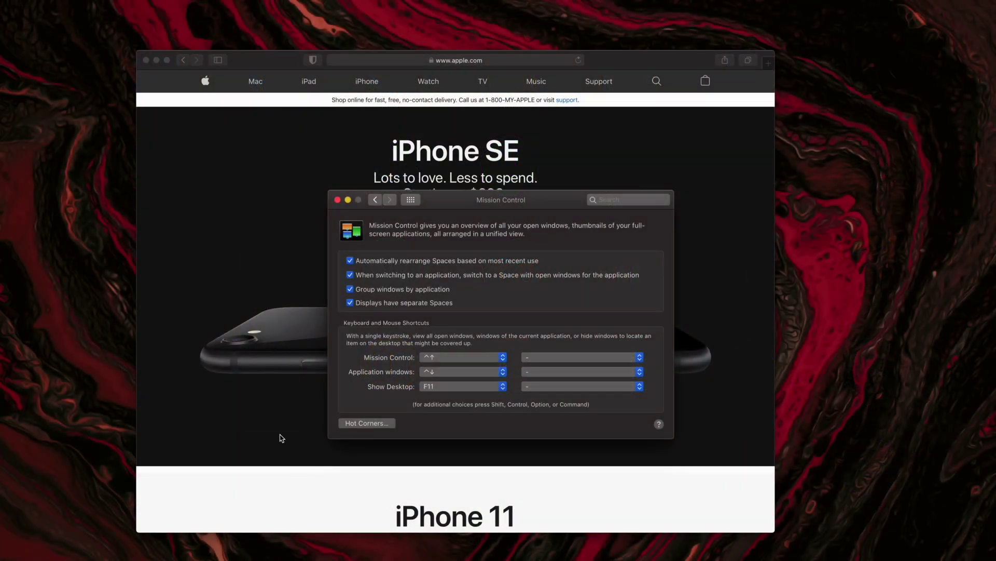
left_click(367, 423)
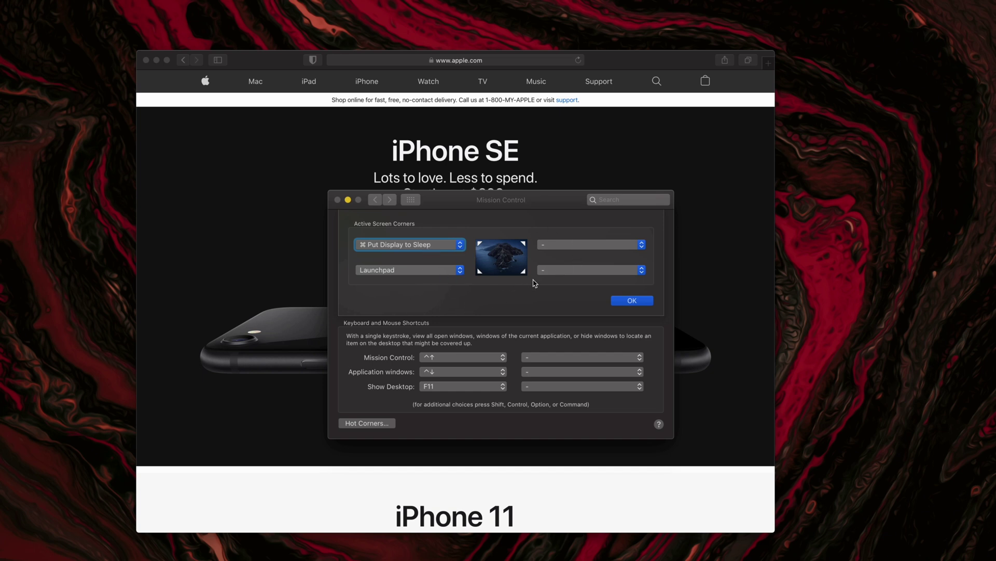
left_click(567, 271)
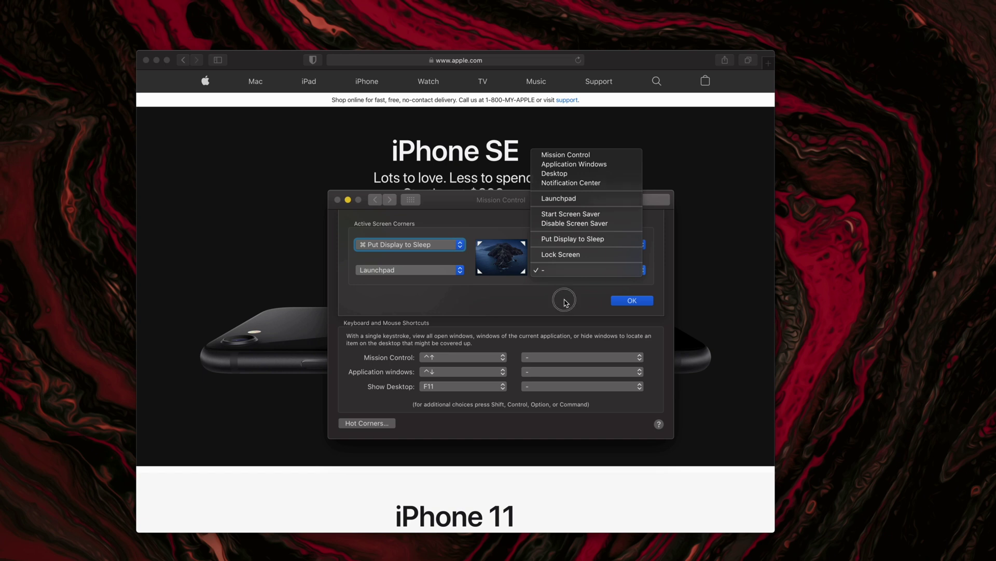
left_click(563, 296)
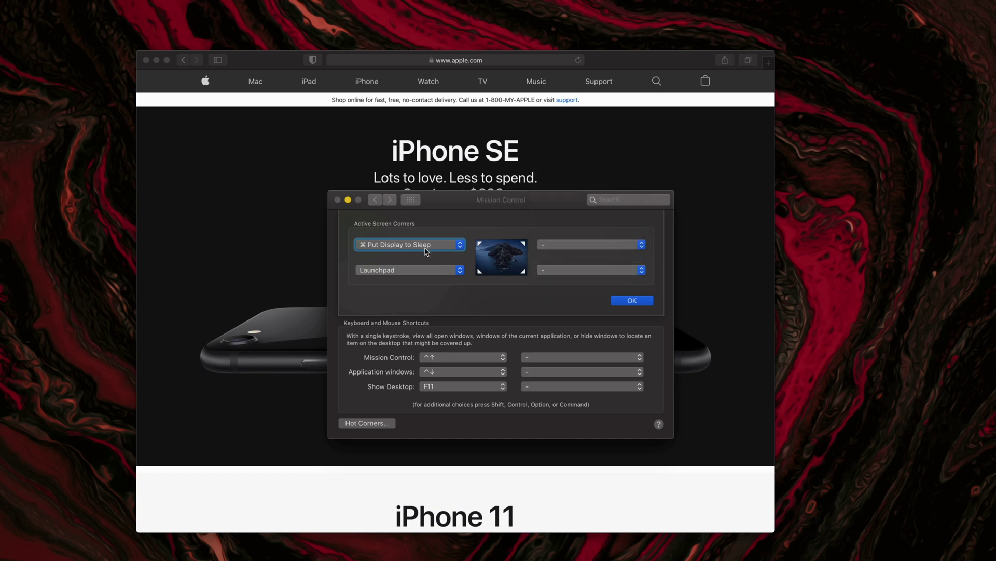
left_click(632, 303)
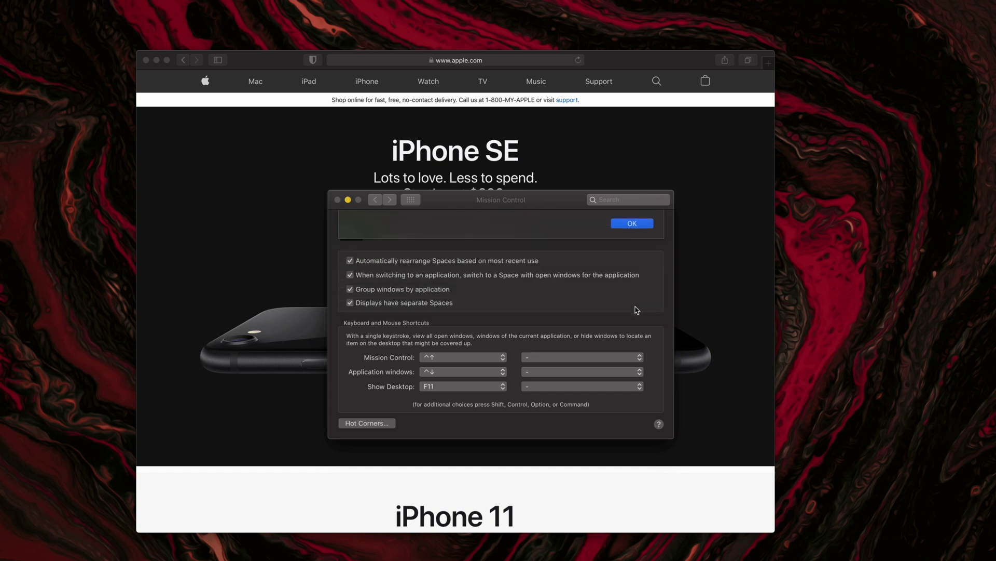
Launch Activity Monitor from Spotlight by searching 'act', then quit it
left_click(388, 205)
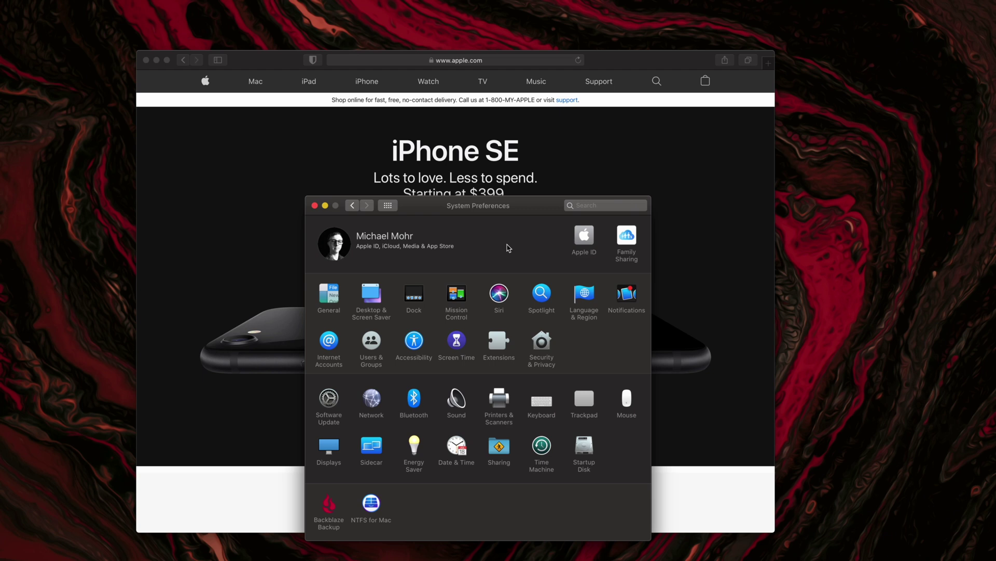
key("super+space")
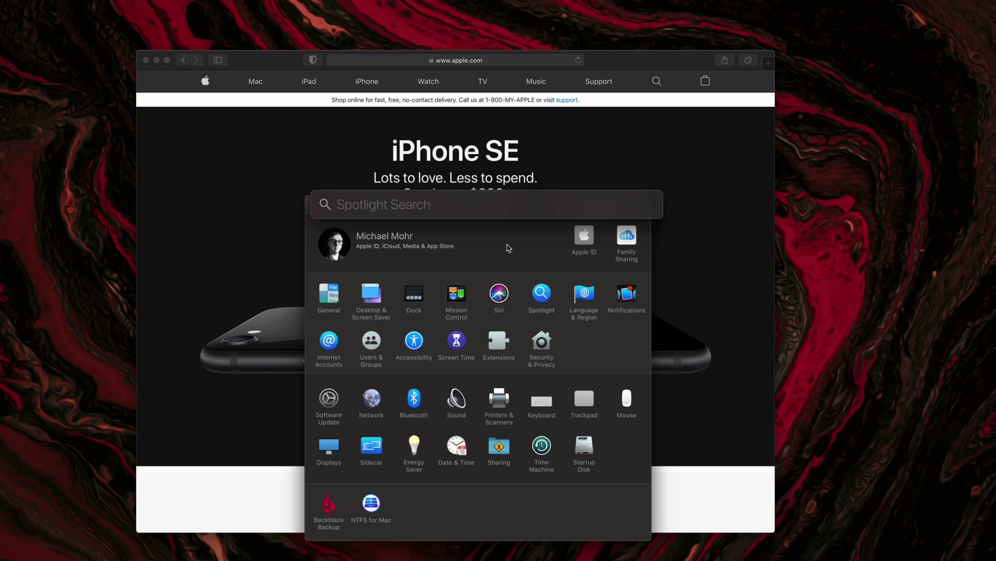
type("act")
key("Return")
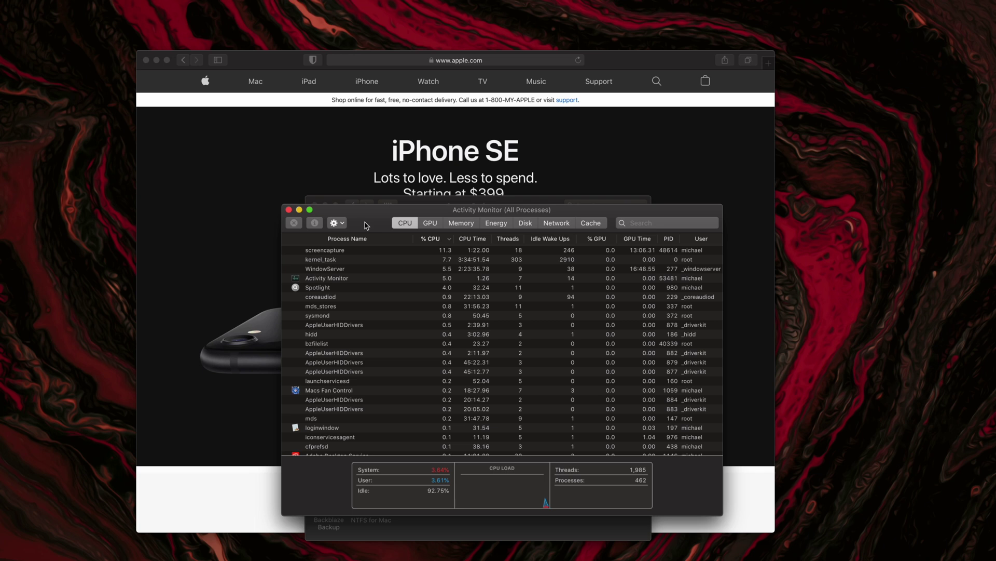
key("super+q")
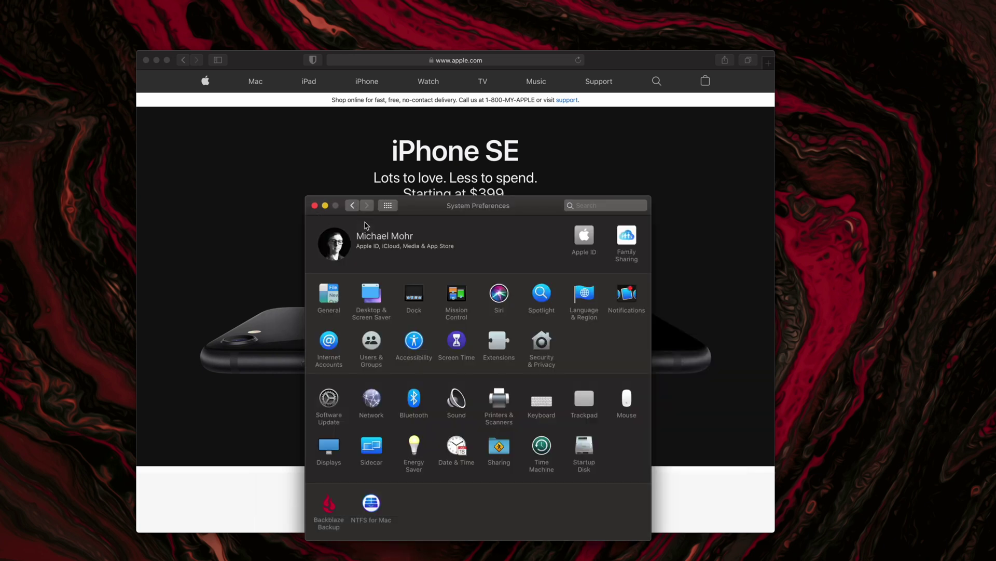
Launch Adobe Photoshop 2020 by searching 'photoshop' in Spotlight
key("super+space")
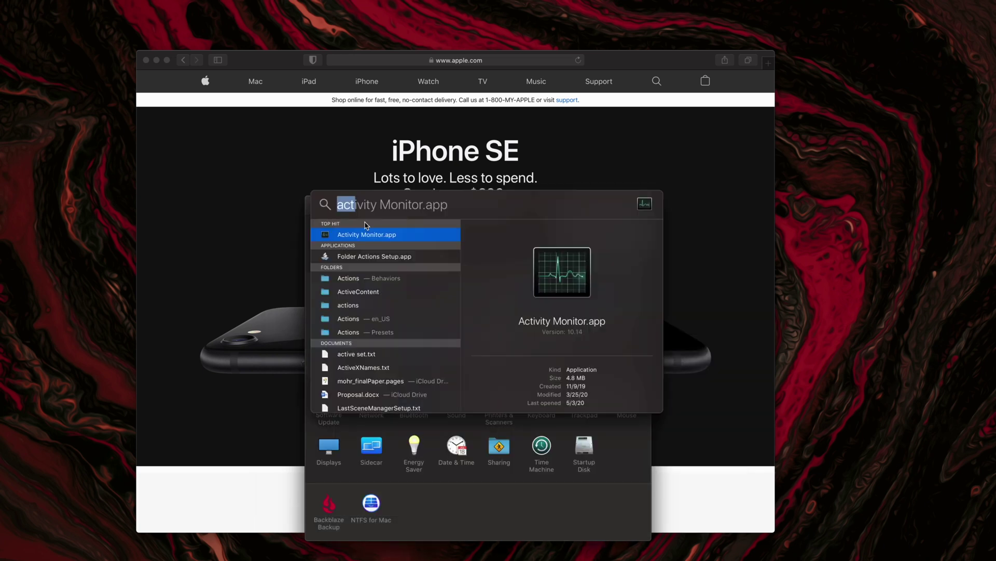
type("pho")
type("toshop")
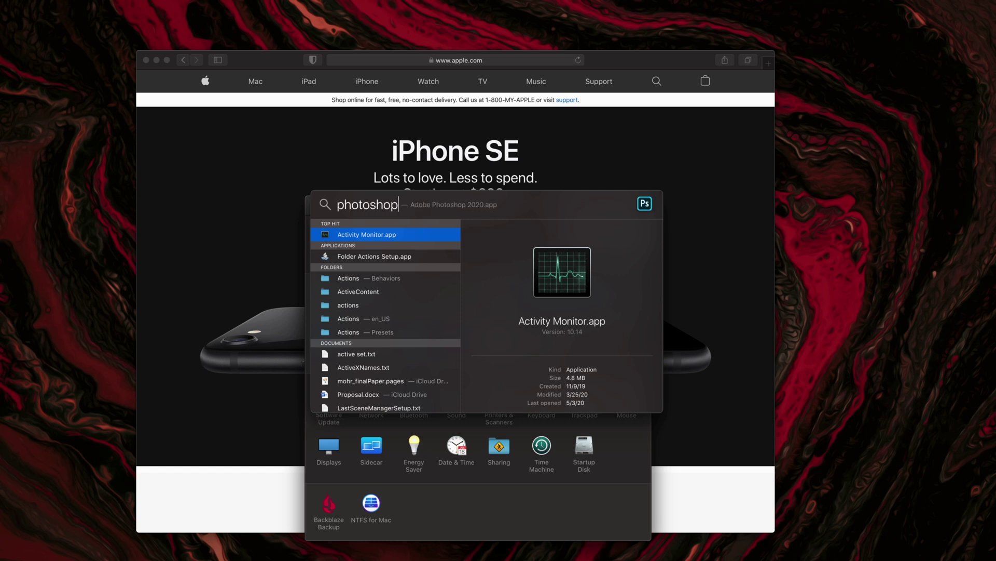
key("Return")
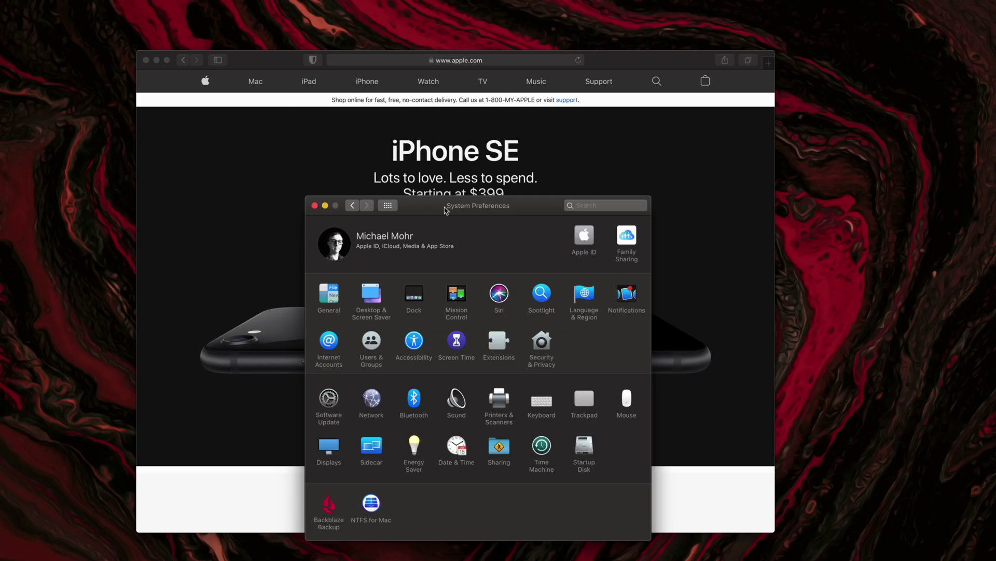
left_click_drag(444, 210, 429, 204)
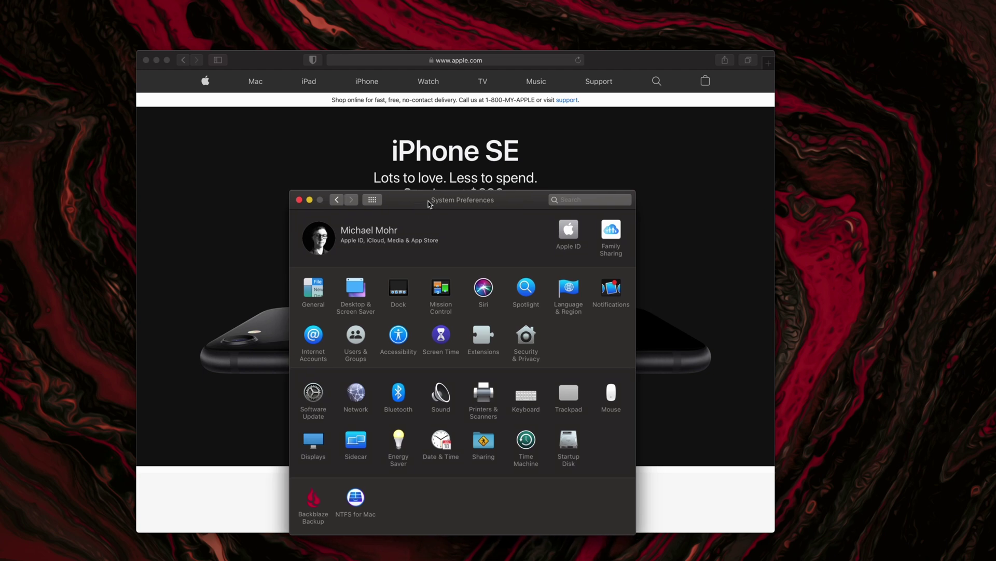
key("super+space")
key("BackSpace")
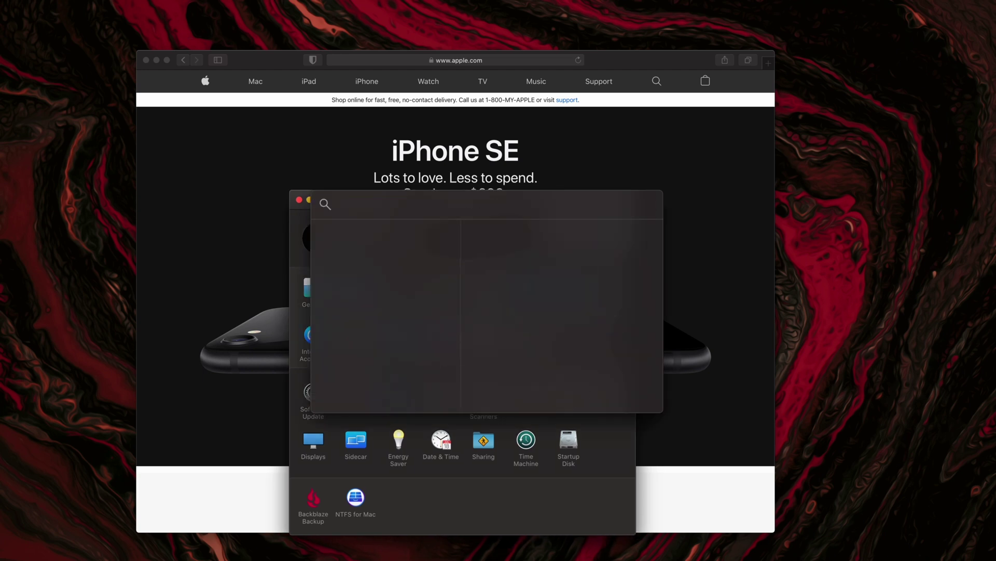
type("test")
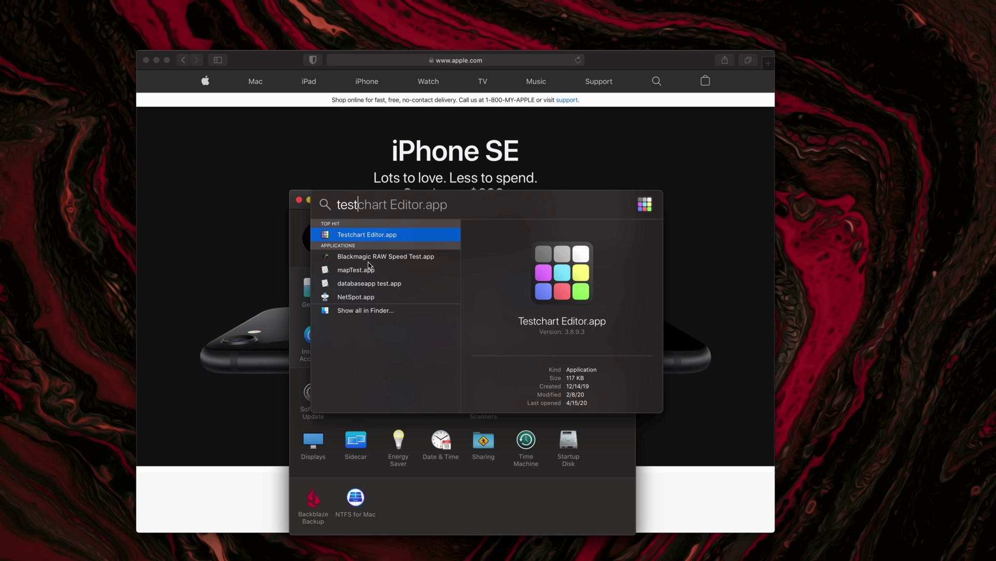
left_click(357, 311)
double_click(370, 311)
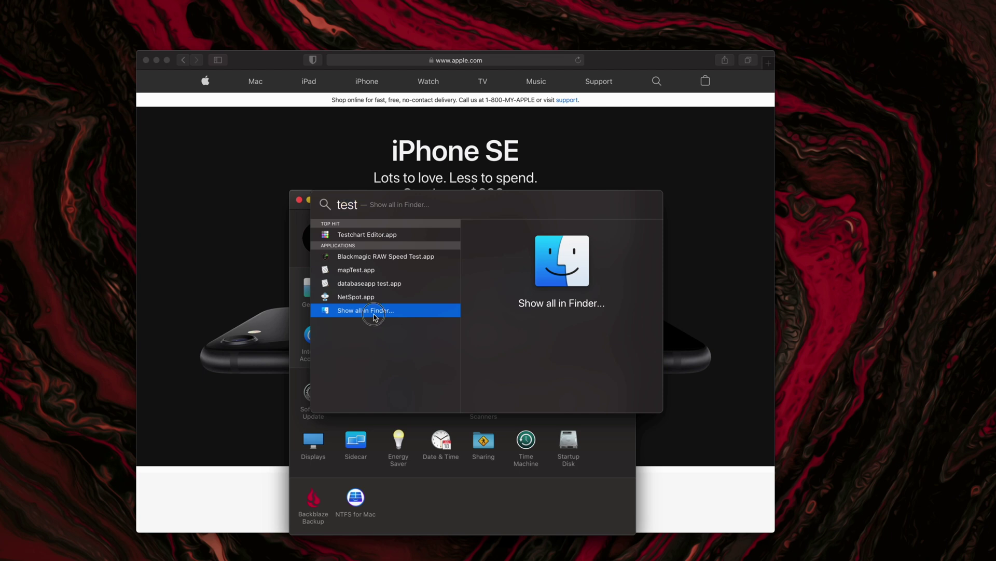
left_click_drag(581, 6, 486, 118)
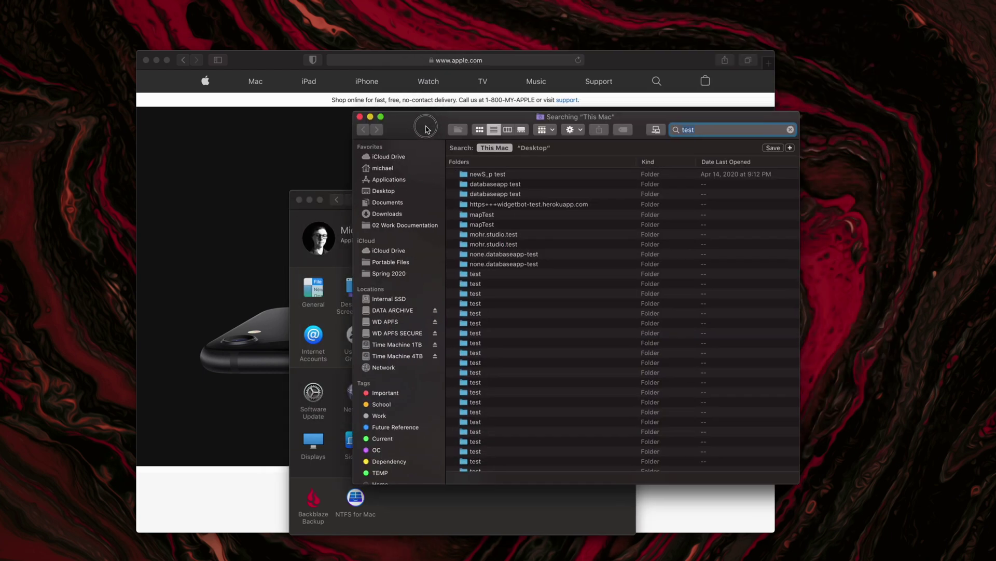
left_click(357, 117)
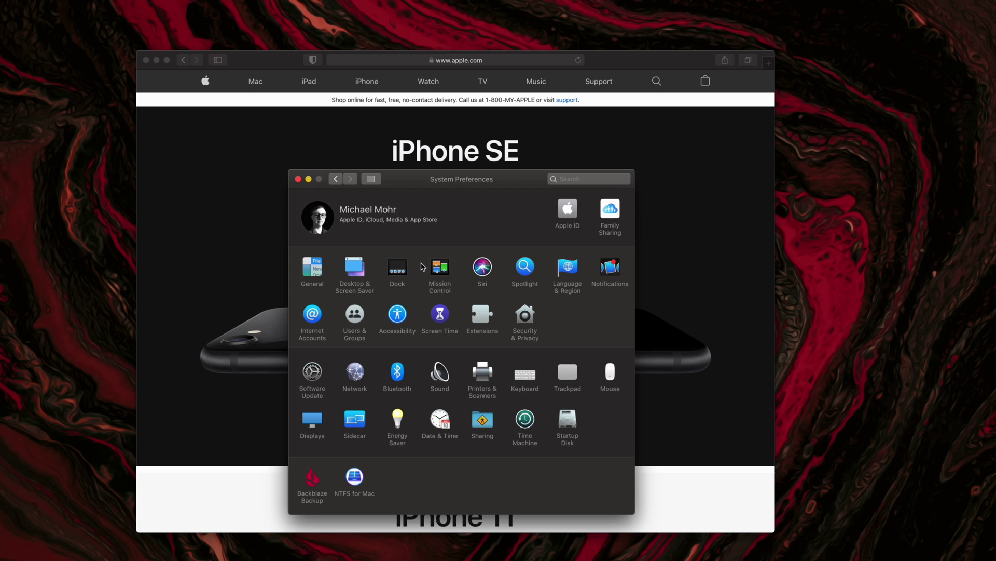
key("super+space")
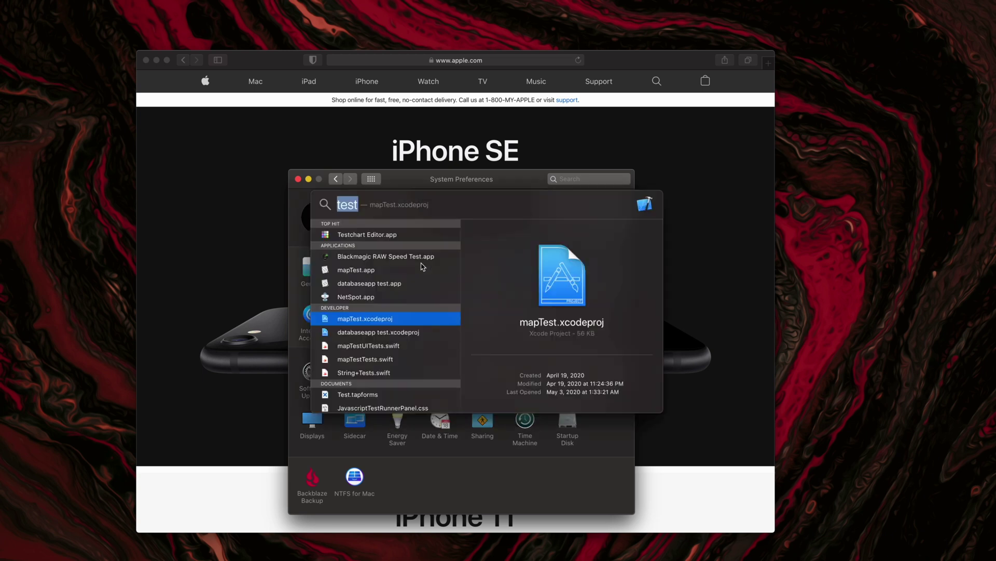
type("termi")
key("Return")
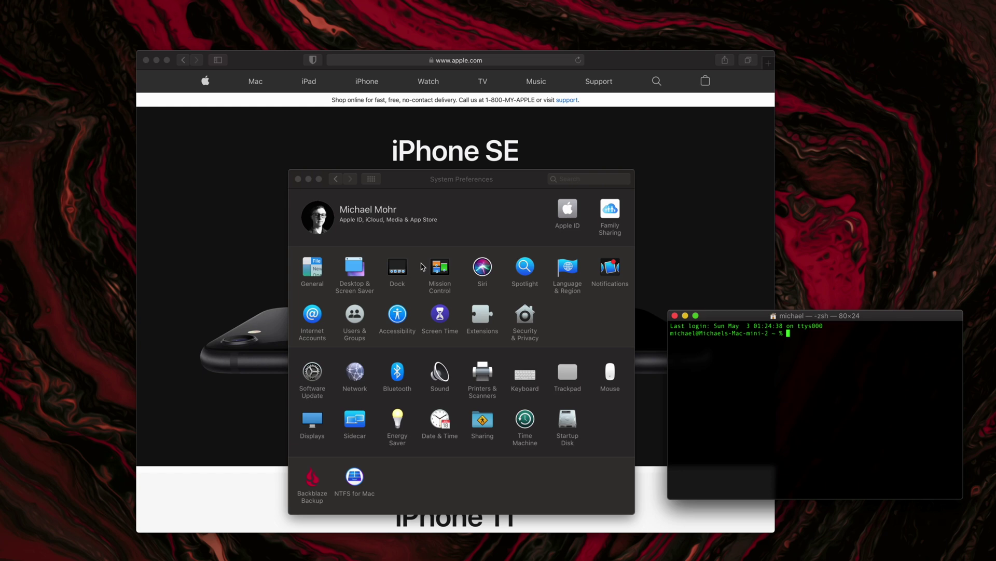
left_click_drag(737, 316, 710, 287)
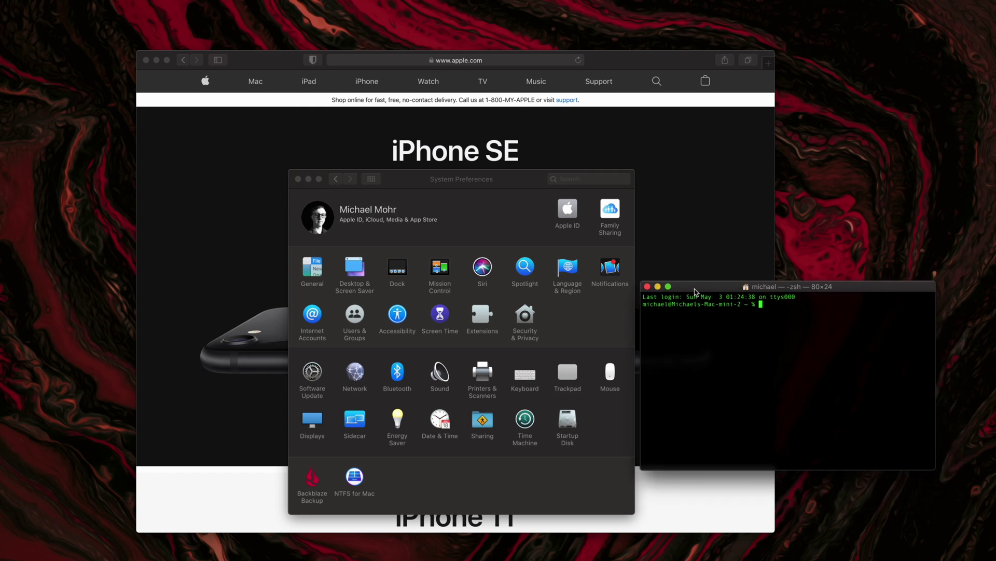
key("super+q")
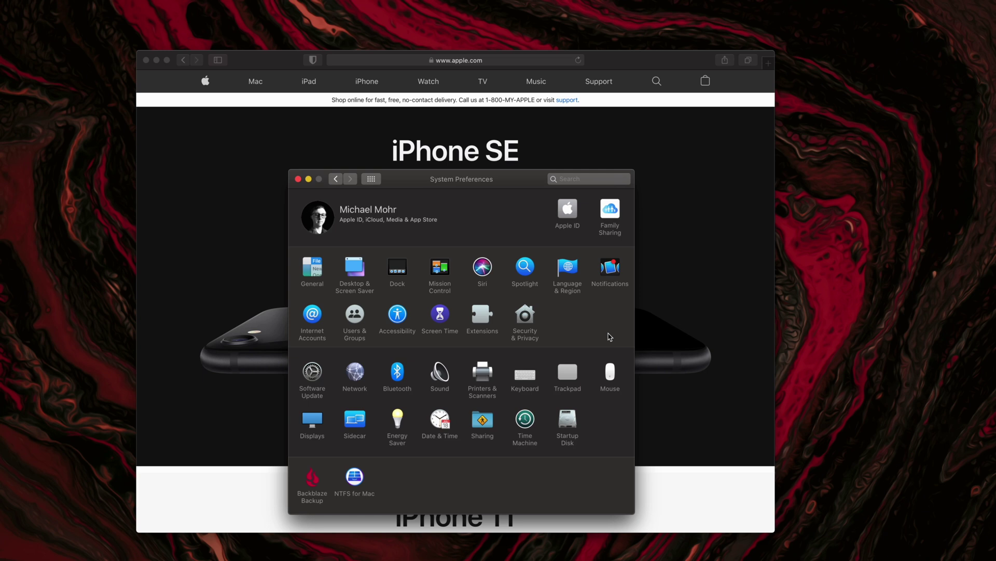
key("super+space")
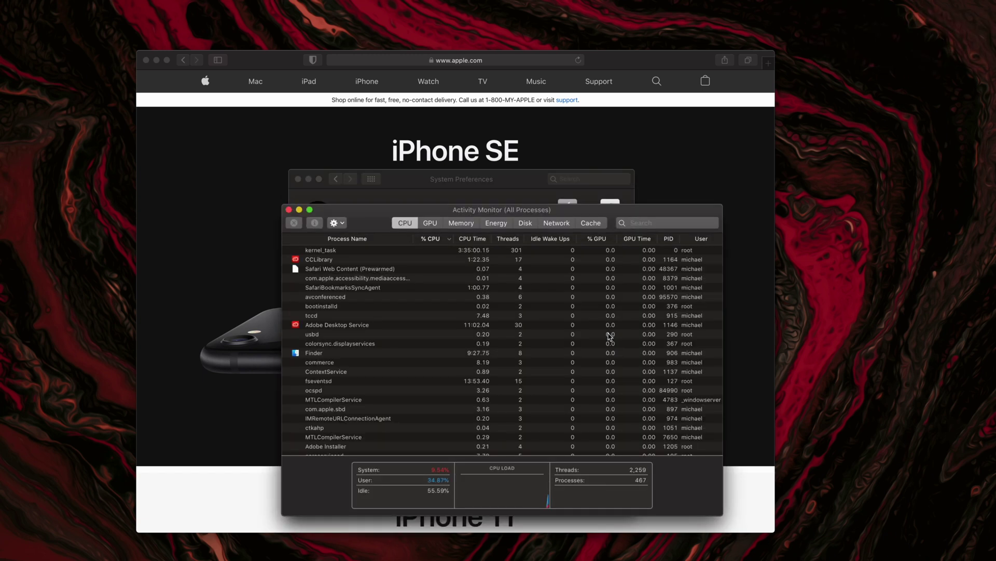
left_click_drag(371, 222, 394, 221)
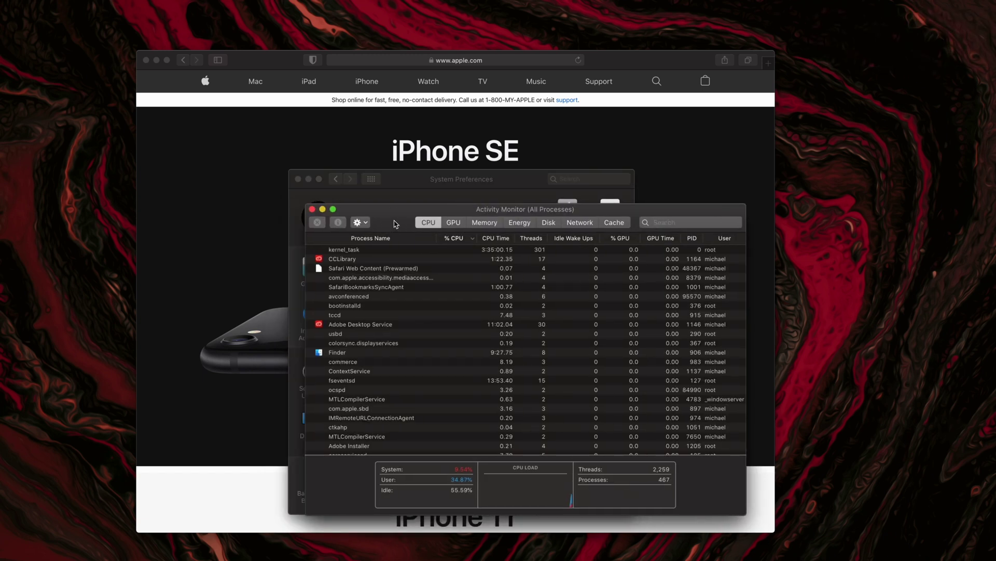
key("super+q")
key("super+space")
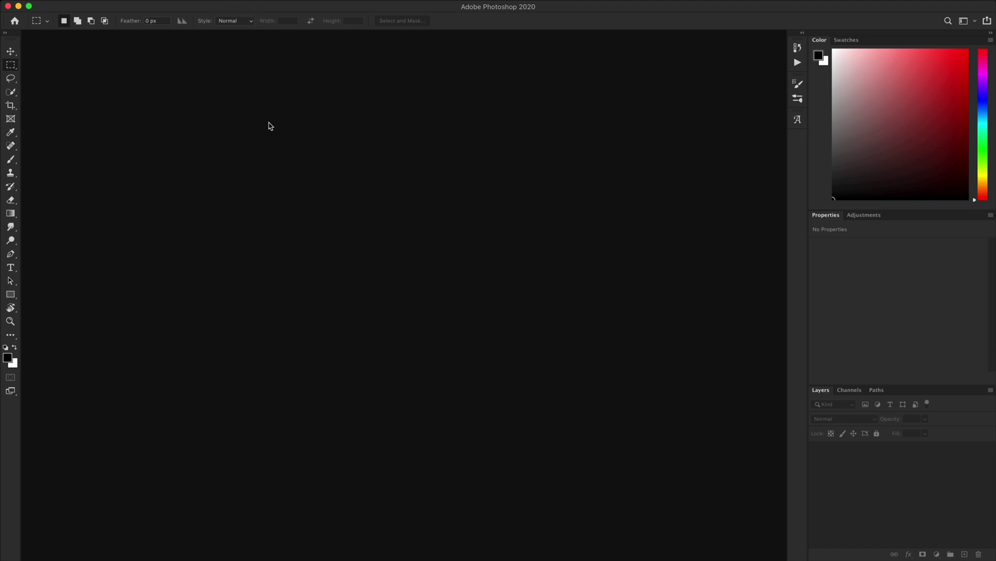
key("super+q")
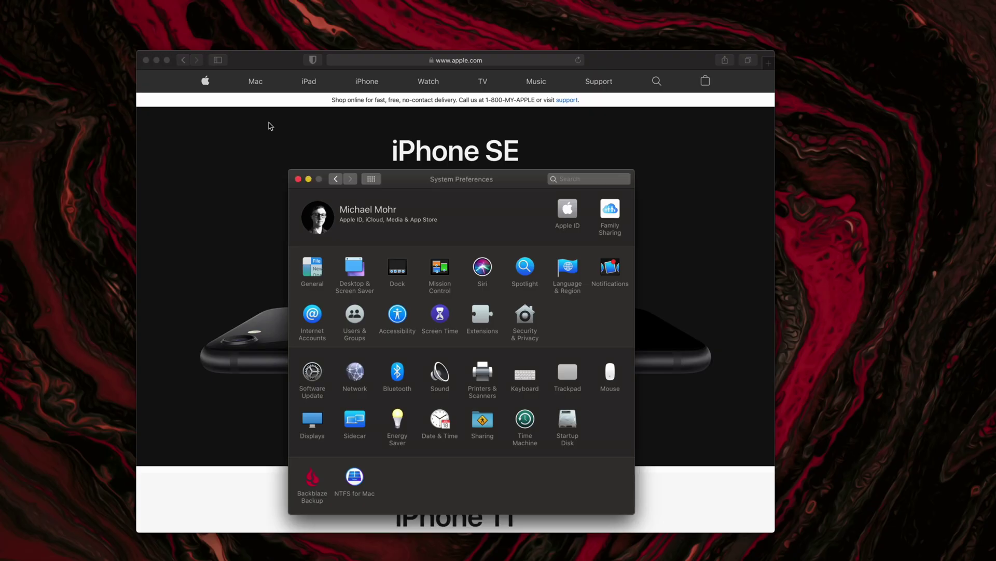
Check 'Enable Type to Siri' under Accessibility's Siri options, not the main Siri pane
left_click(485, 275)
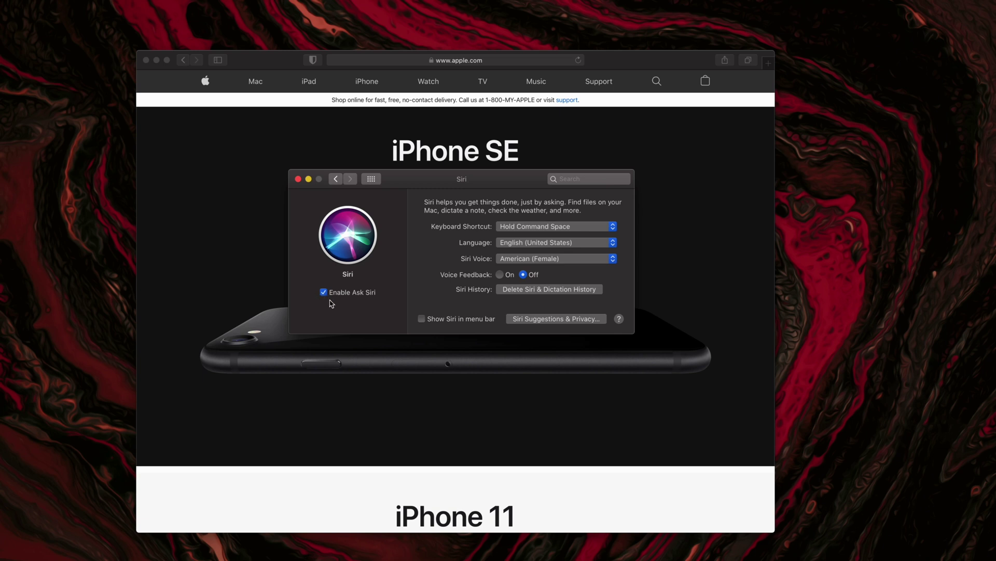
left_click(370, 179)
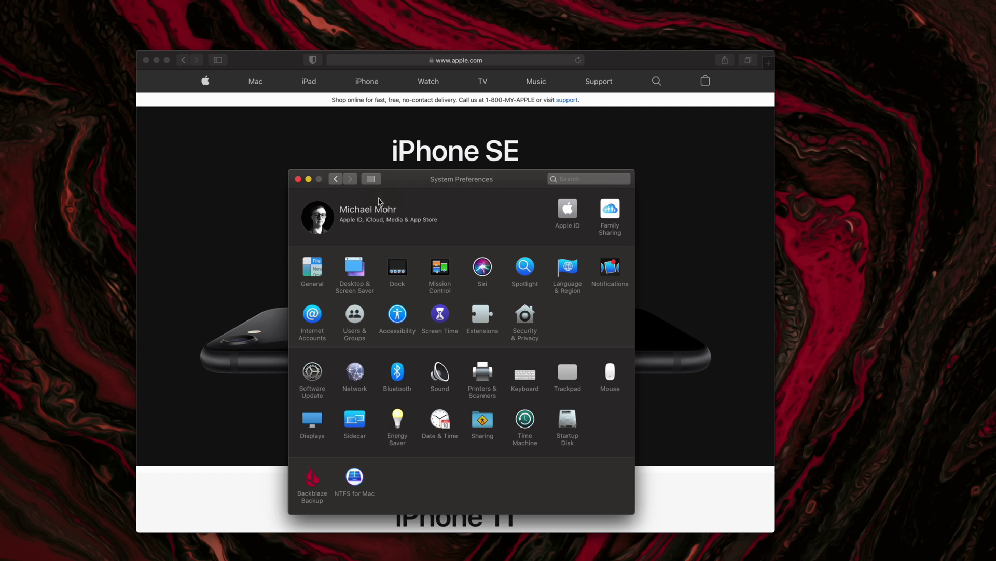
left_click(398, 317)
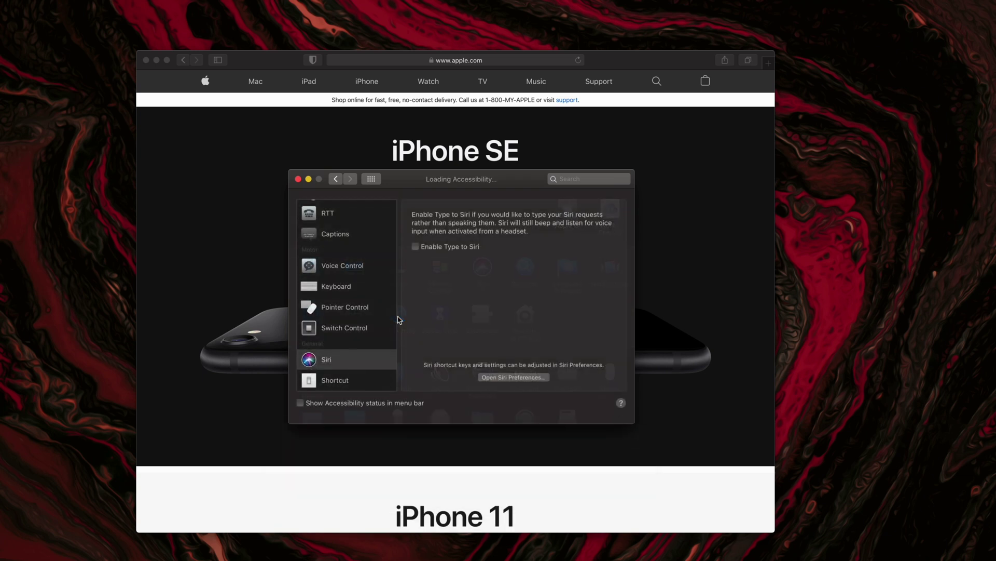
left_click(332, 360)
left_click(417, 247)
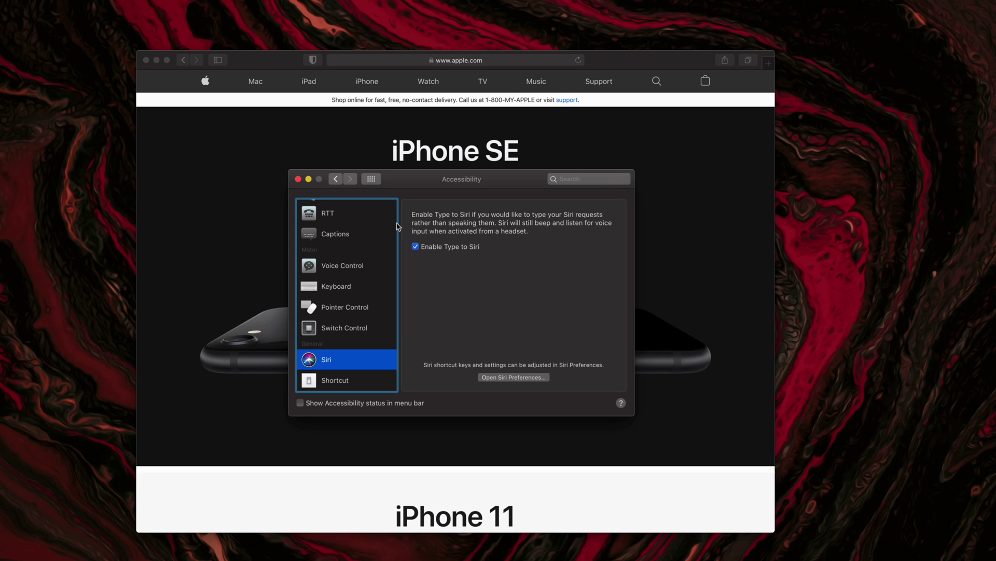
Ask Type to Siri: 'Search for images on my external hard drive'
key("super+space")
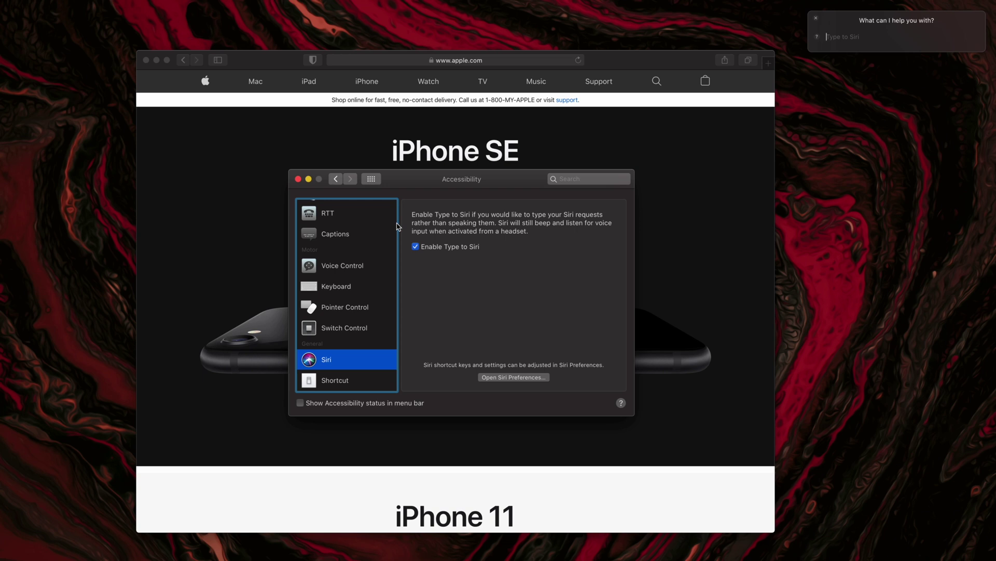
type("Search for images on my external hard drive")
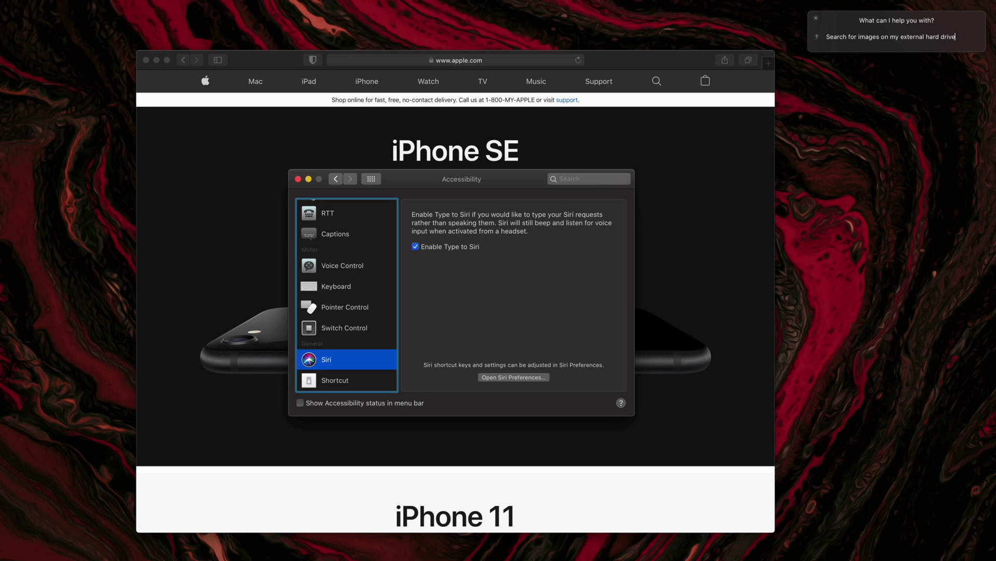
key("Return")
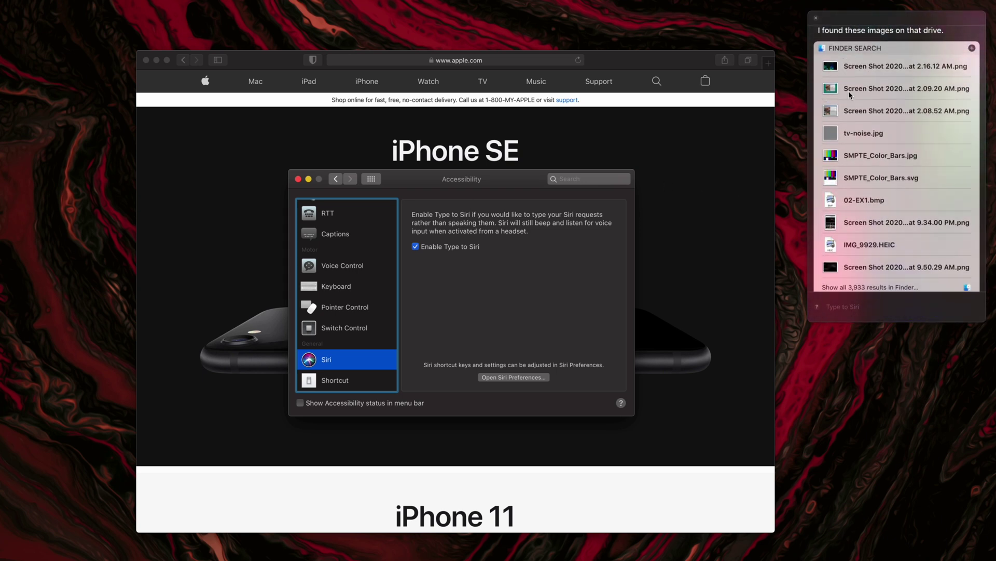
Review Siri's image results, dismiss them, and show all preference panes again
scroll(856, 119, "down", 1)
scroll(870, 153, "up", 2)
scroll(890, 109, "down", 2)
scroll(882, 148, "up", 2)
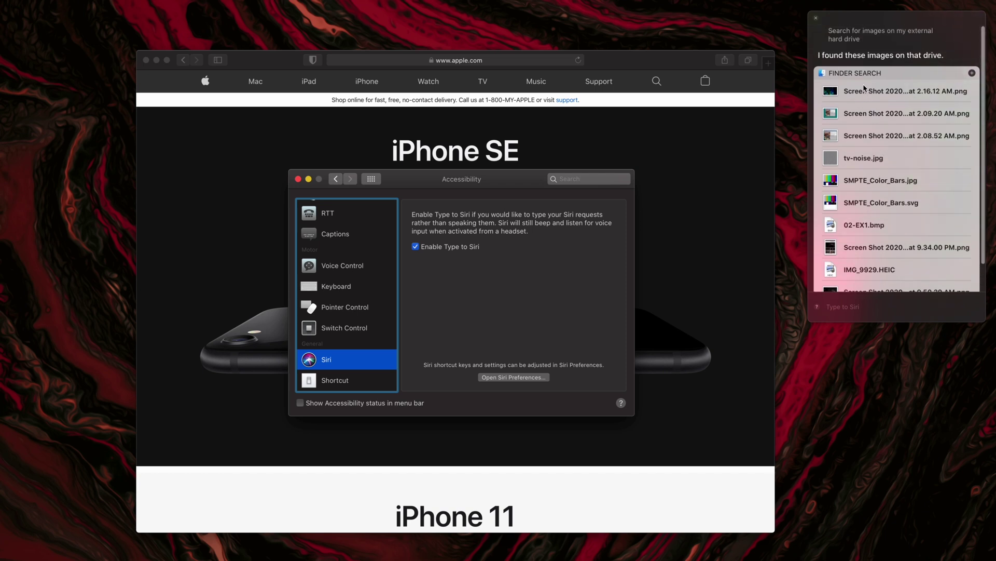
left_click(817, 21)
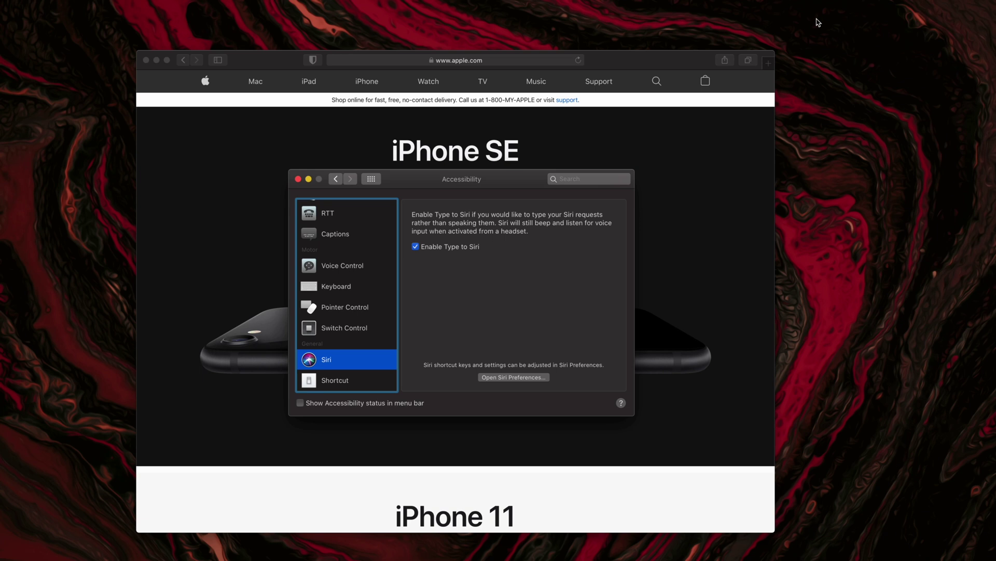
left_click(371, 179)
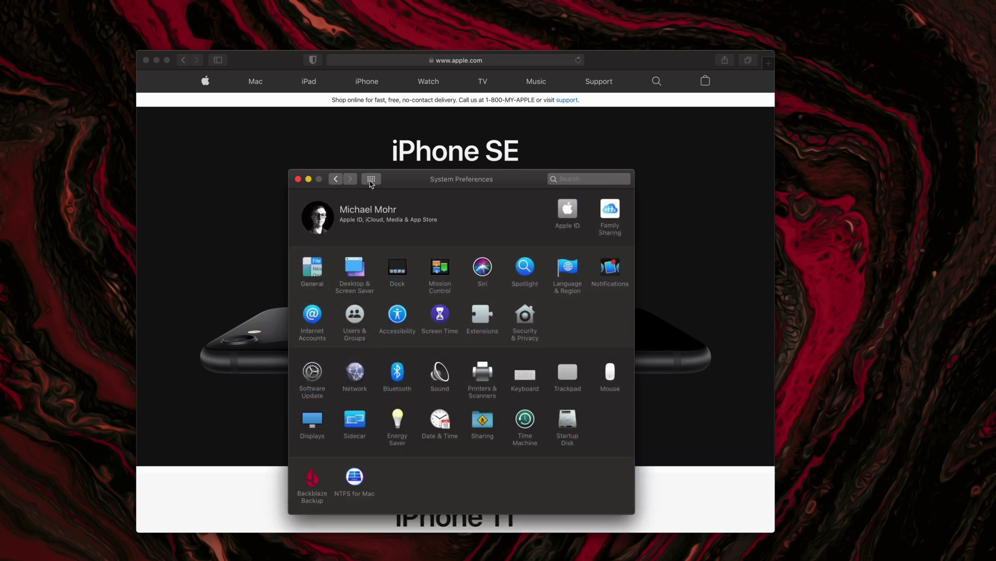